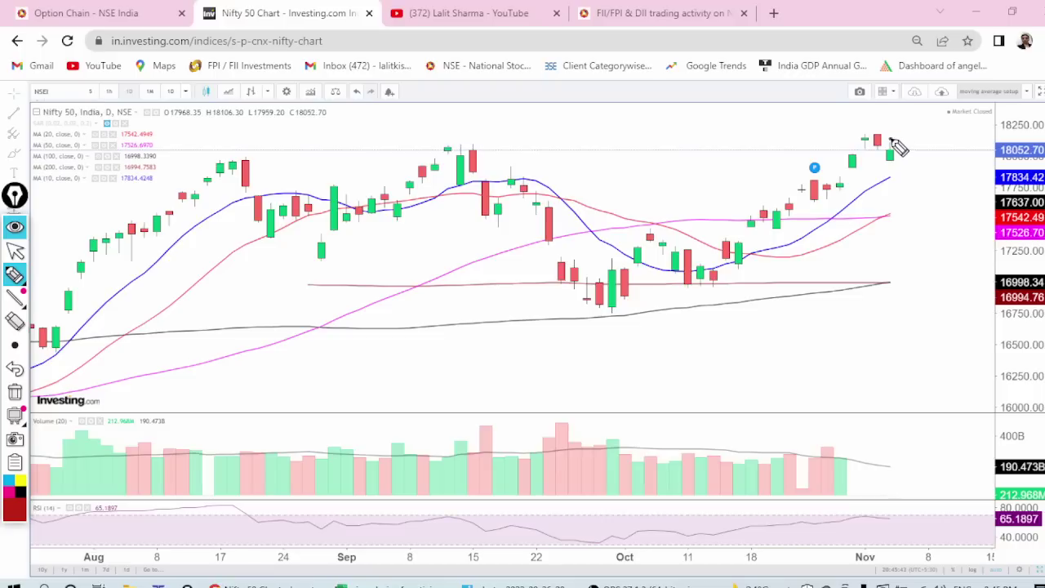
Circle the latest November candles on the Nifty 50 daily chart in red pen, and clear the annotations.
drag(891, 144, 903, 129)
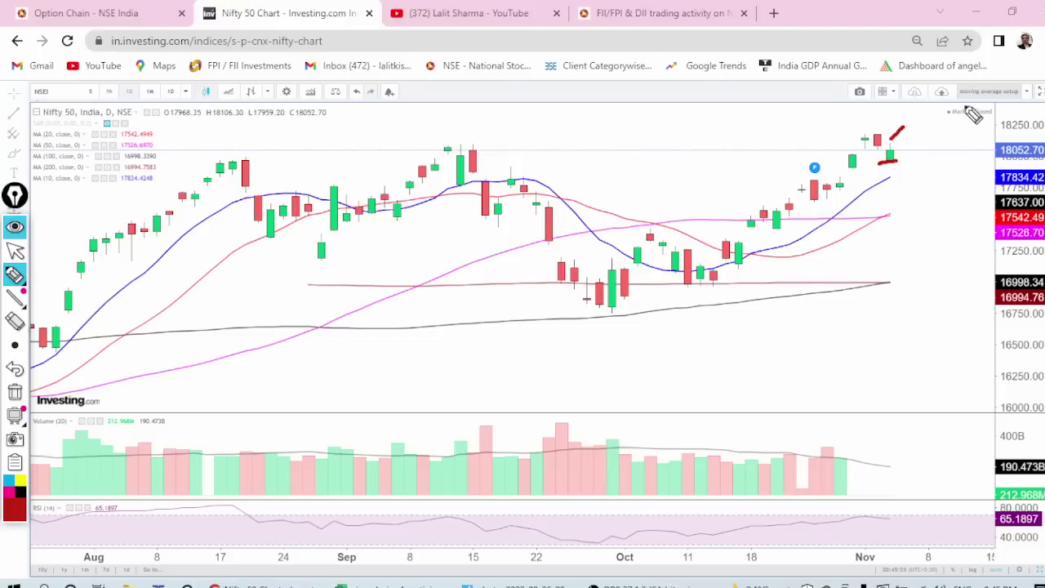
mouse_move(944, 139)
mouse_down()
mouse_move(921, 179)
mouse_move(957, 149)
mouse_up()
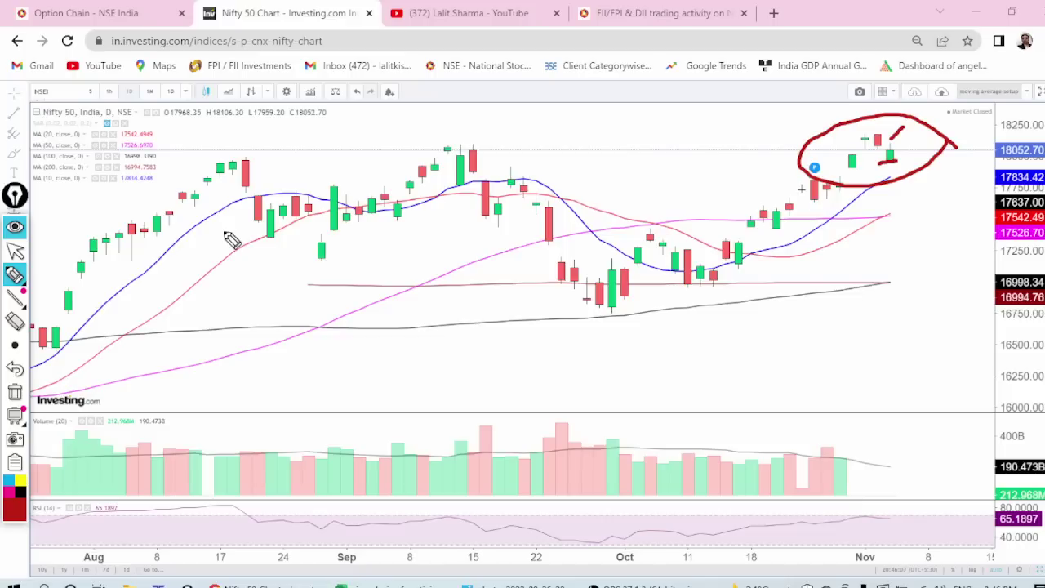
click(14, 392)
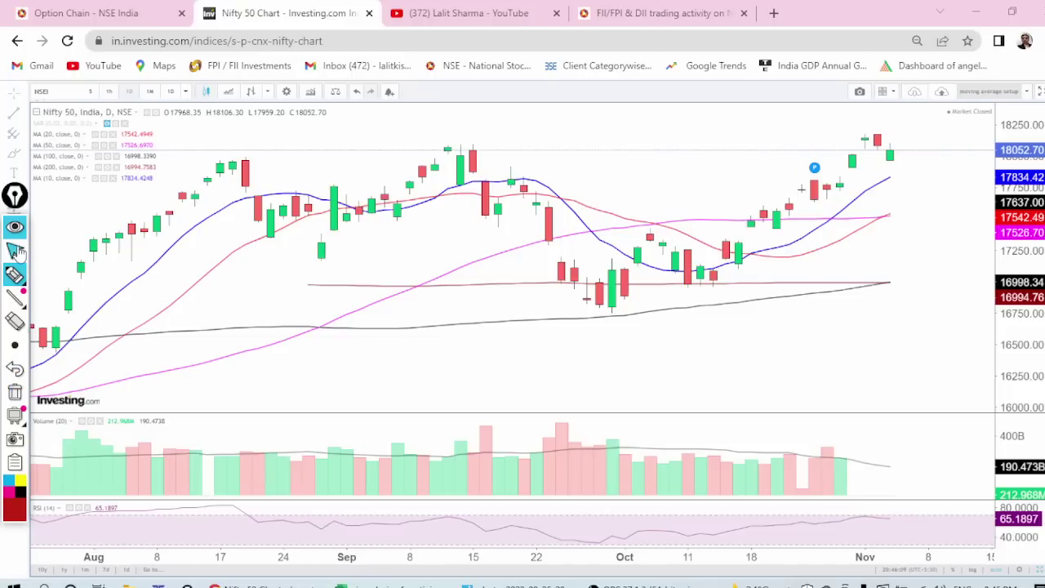
click(15, 251)
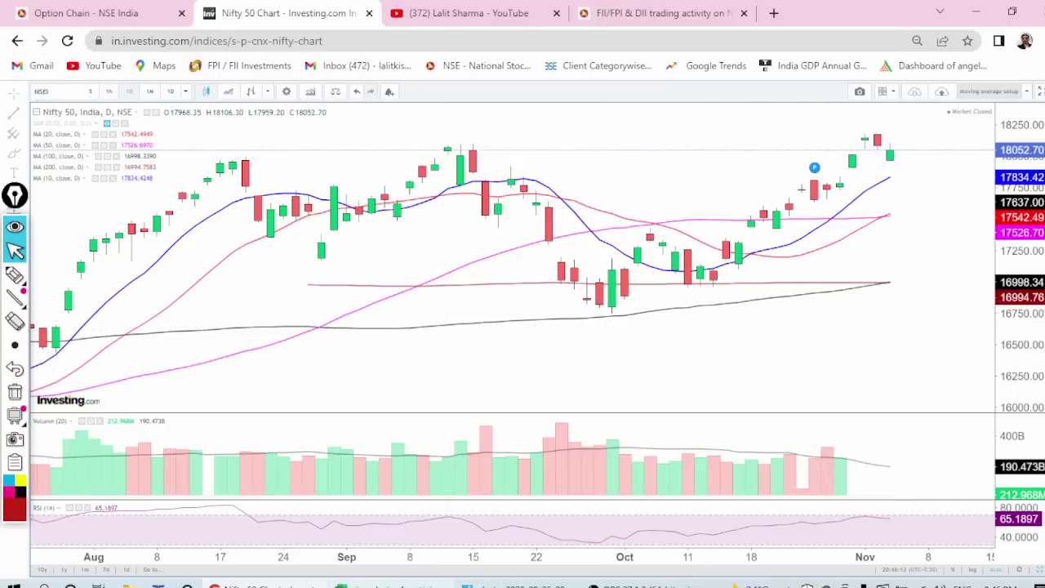
Switch to the Excel workbook "oi analysis of participant (1)" and select cell M17 on the Cash sheet.
click(375, 584)
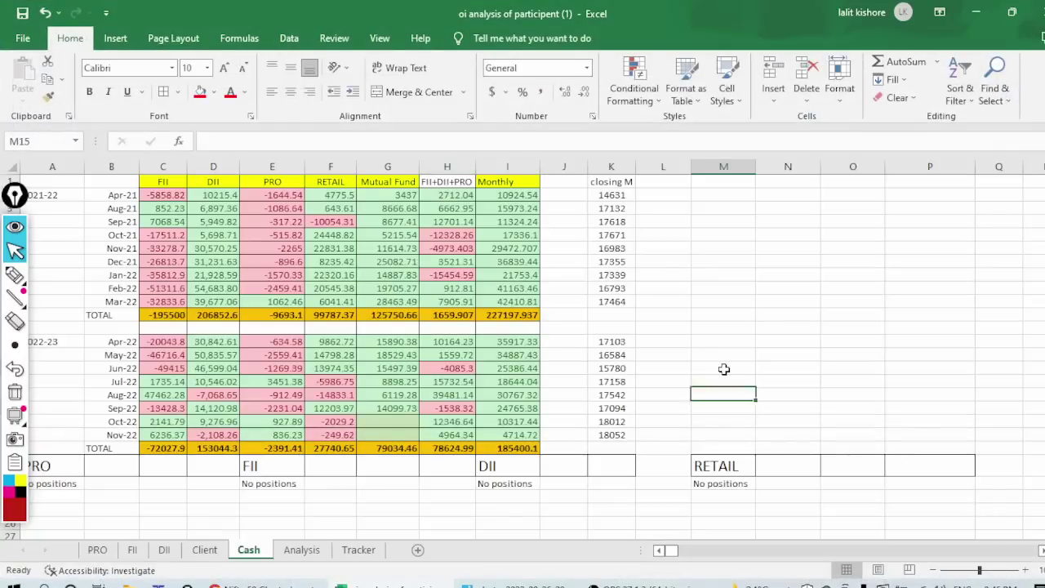
key(Down)
key(Down)
Underline the PRO, FII, DII and RETAIL "No positions" entries, add a circled cross beside RETAIL, and clear the marks.
click(14, 275)
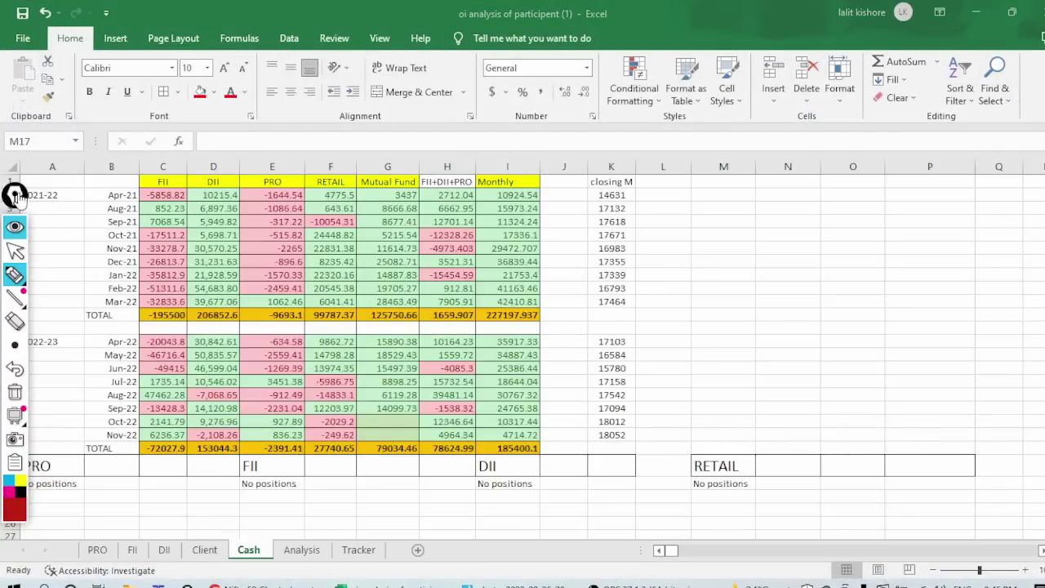
drag(51, 505, 130, 493)
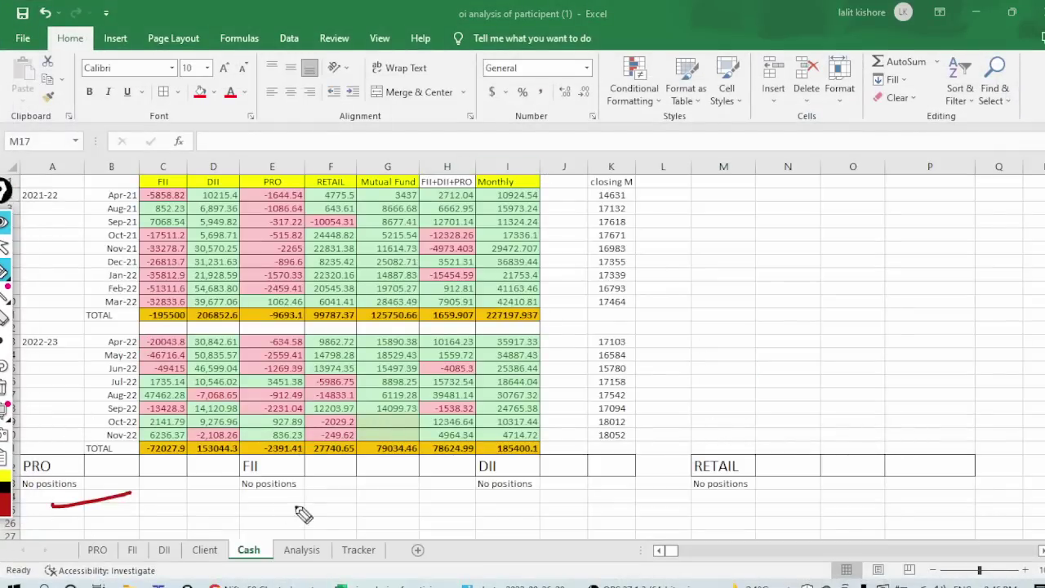
drag(293, 506, 341, 499)
drag(576, 502, 619, 495)
drag(766, 490, 833, 475)
drag(888, 457, 947, 496)
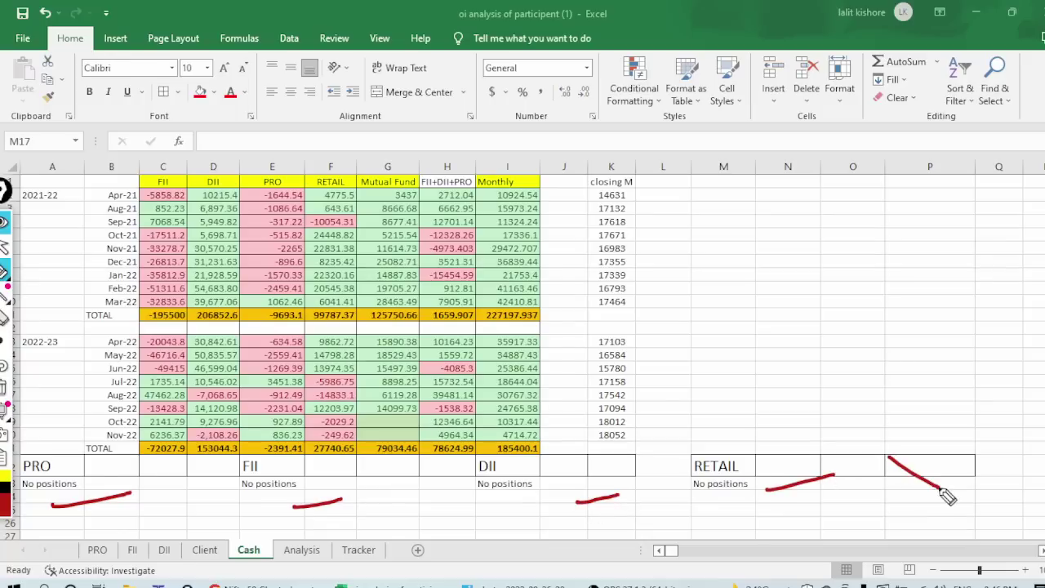
drag(935, 459, 906, 501)
mouse_move(991, 447)
mouse_down()
mouse_move(945, 550)
mouse_move(980, 398)
mouse_up()
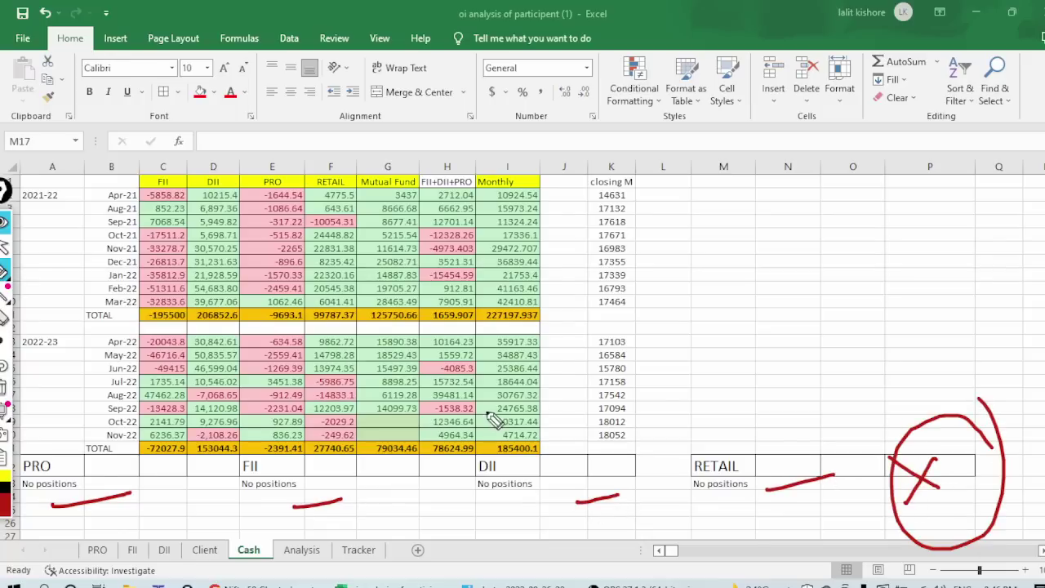
click(5, 389)
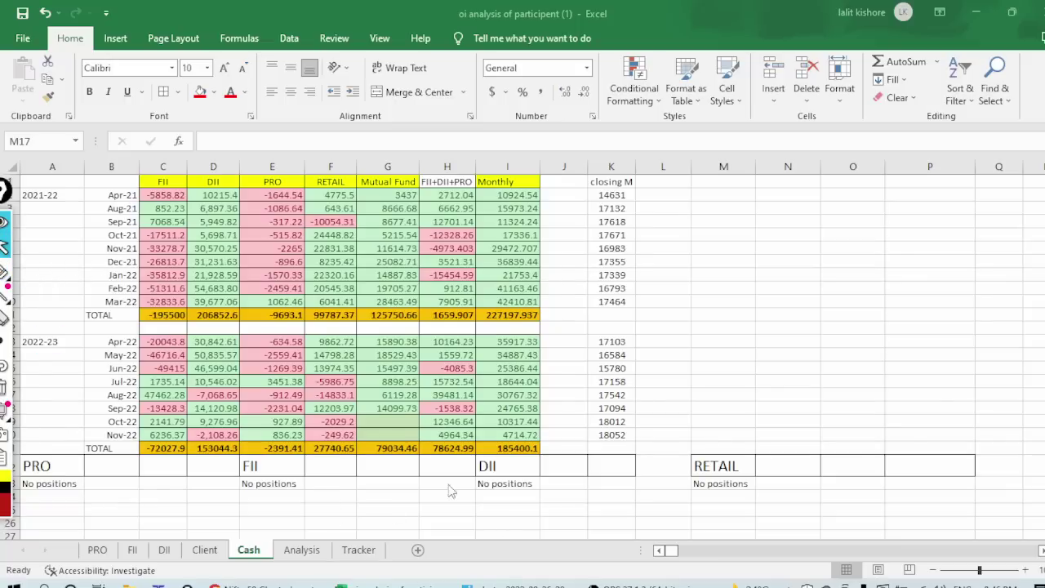
Enter "cash" in cell M14 of the Cash sheet.
click(710, 380)
click(713, 355)
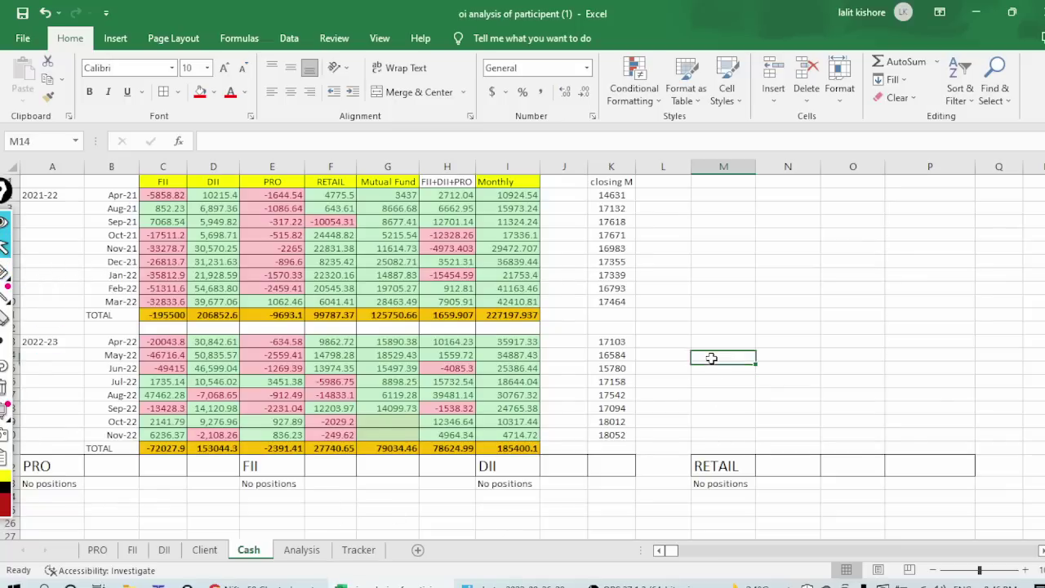
text(cash)
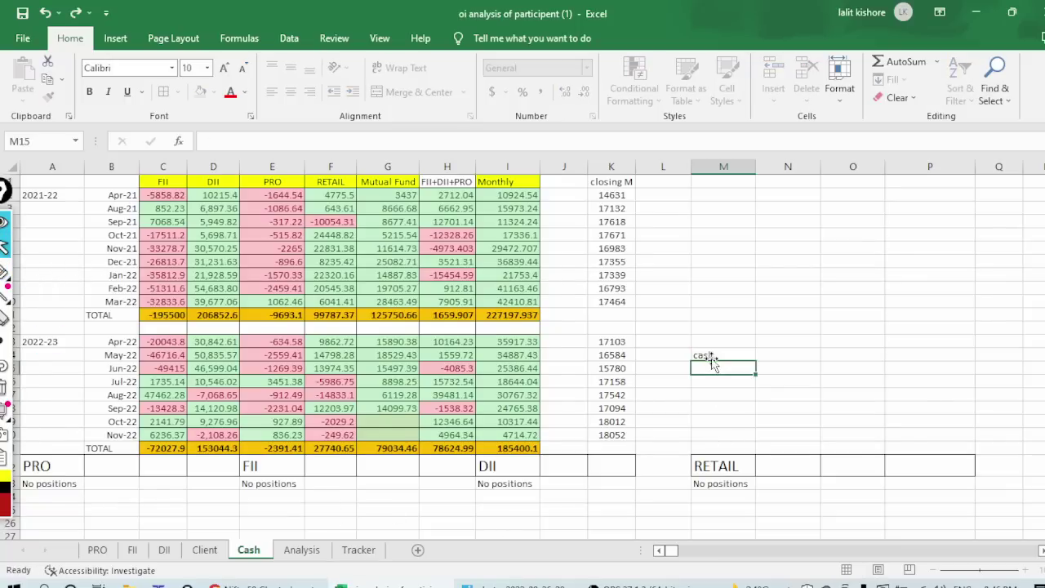
key(ctrl+Return)
click(789, 357)
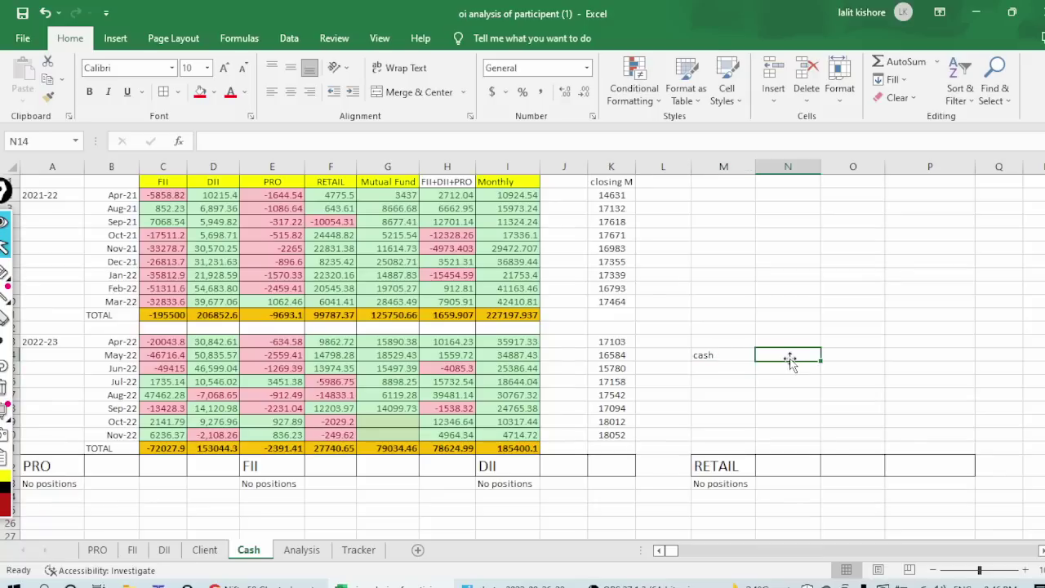
click(741, 390)
click(742, 311)
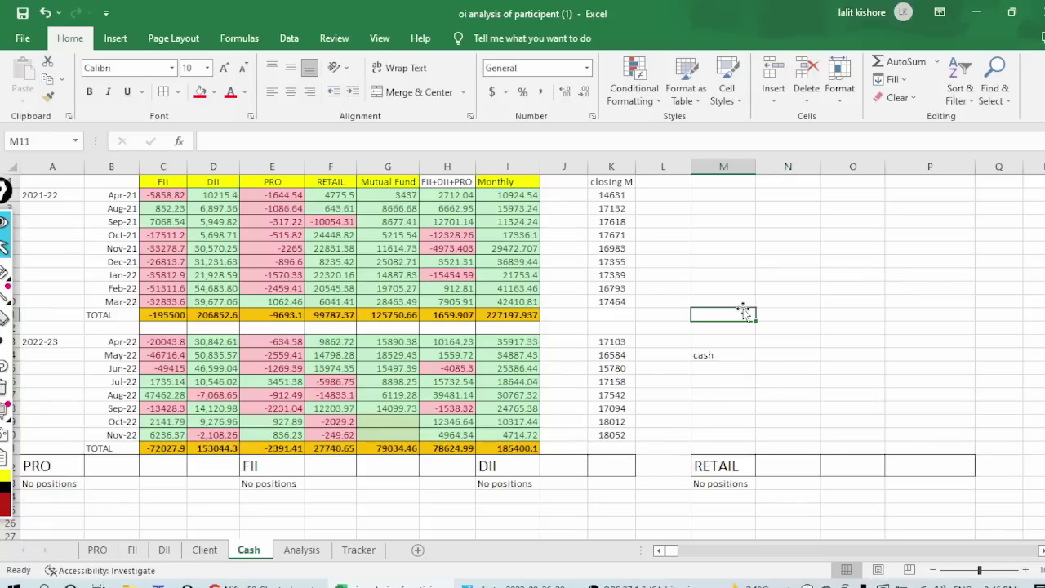
click(728, 386)
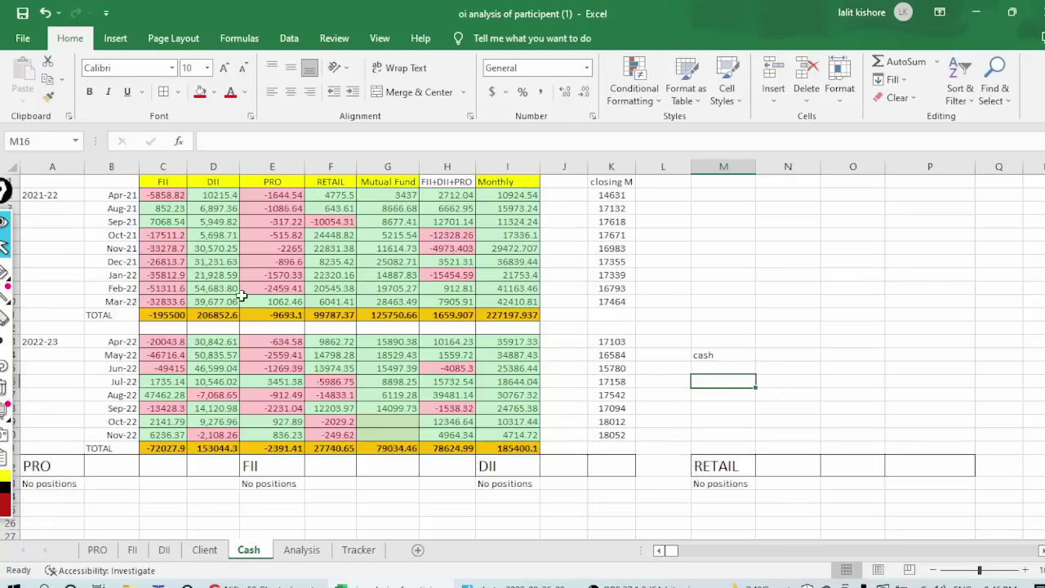
Draw a large red circle with arrows and a circled cross around the "cash" note, and clear the drawing.
click(4, 274)
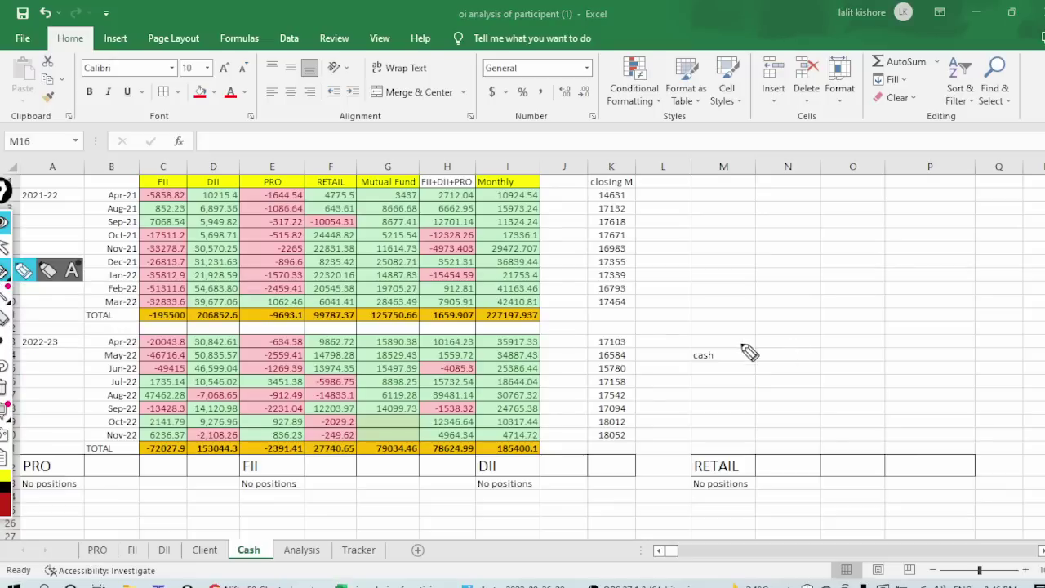
drag(735, 290, 853, 437)
drag(761, 400, 873, 372)
mouse_move(959, 400)
mouse_down()
mouse_move(734, 523)
mouse_move(997, 331)
mouse_up()
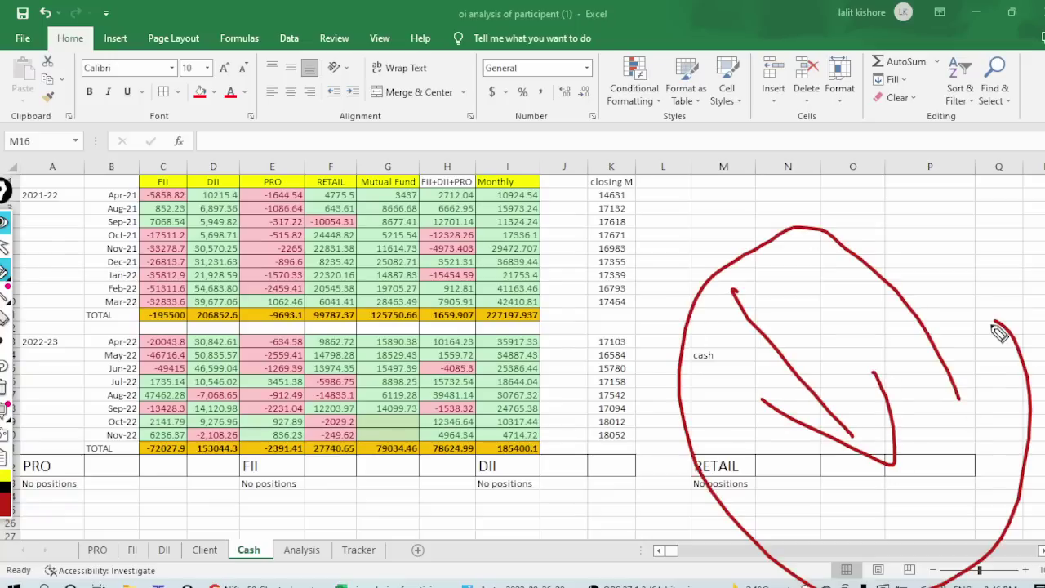
drag(911, 483, 980, 519)
drag(966, 471, 920, 541)
drag(972, 494, 976, 477)
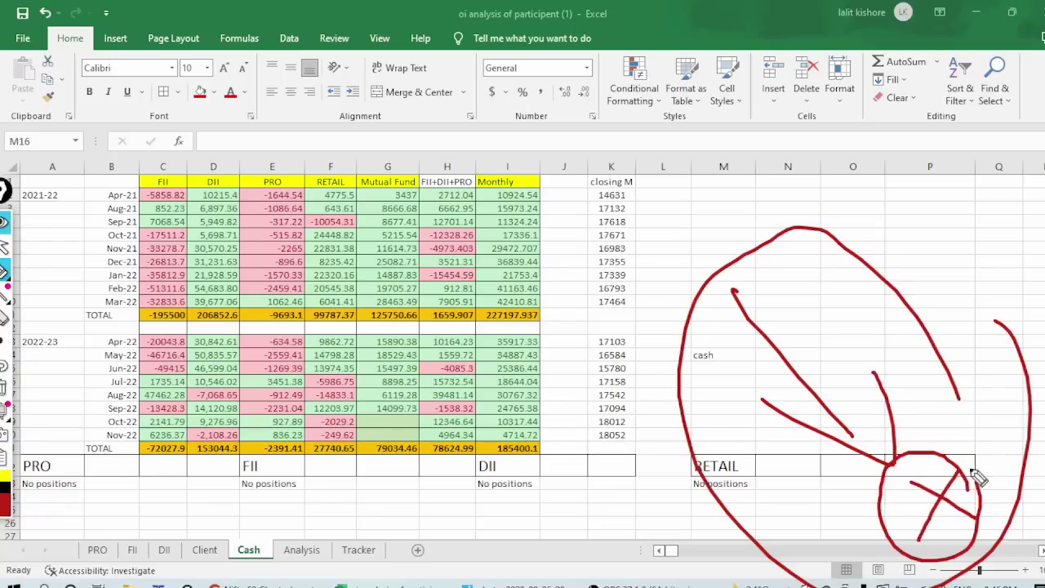
click(4, 392)
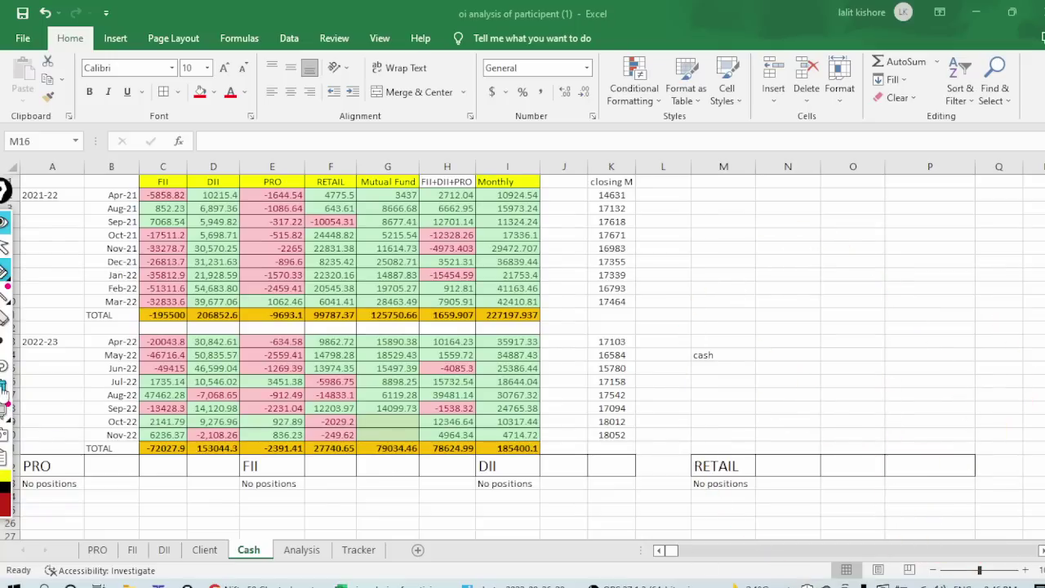
click(5, 248)
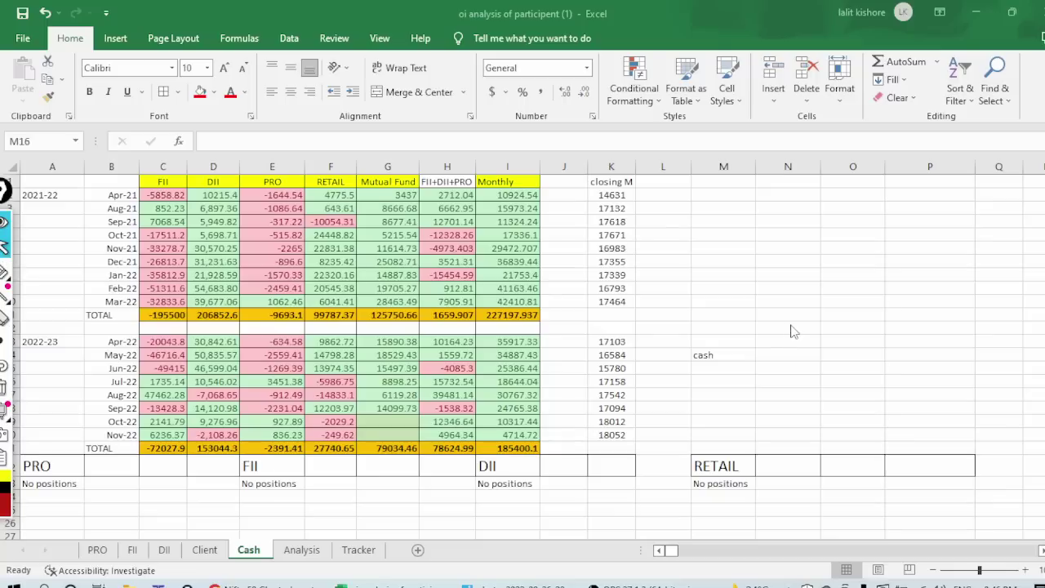
Delete the "cash" entry from cell M14.
click(716, 422)
key(Up)
key(Up)
key(Up)
key(Up)
key(Up)
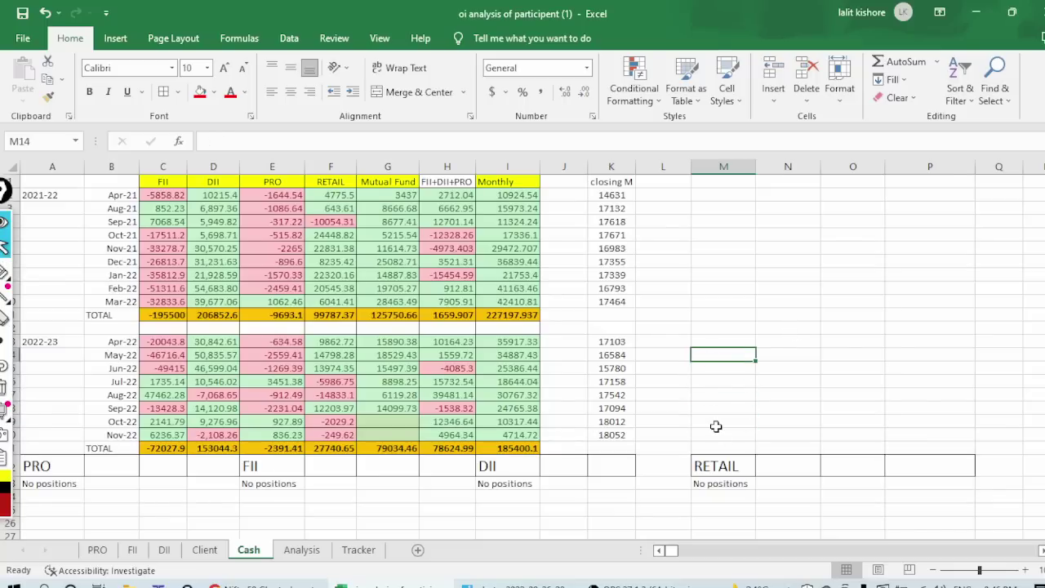
On the Analysis sheet, circle the FII figure for 11/3/2022, draw circled crosses beside the table, and clear the marks.
key(ctrl+Page_Down)
key(ctrl+shift+s)
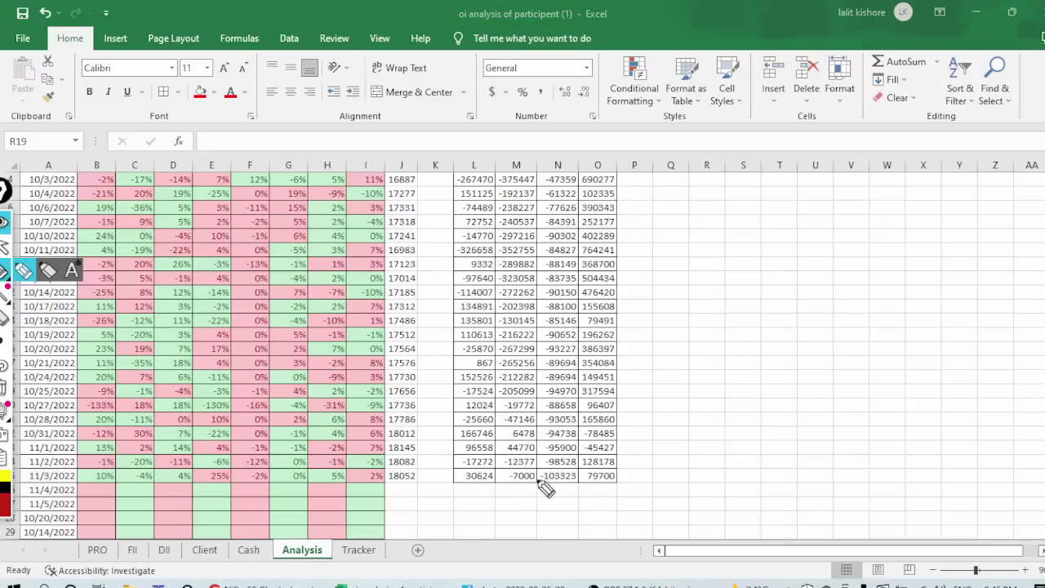
mouse_move(531, 463)
mouse_down()
mouse_move(502, 482)
mouse_move(537, 483)
mouse_move(539, 529)
mouse_move(514, 524)
mouse_move(545, 557)
mouse_move(541, 516)
mouse_up()
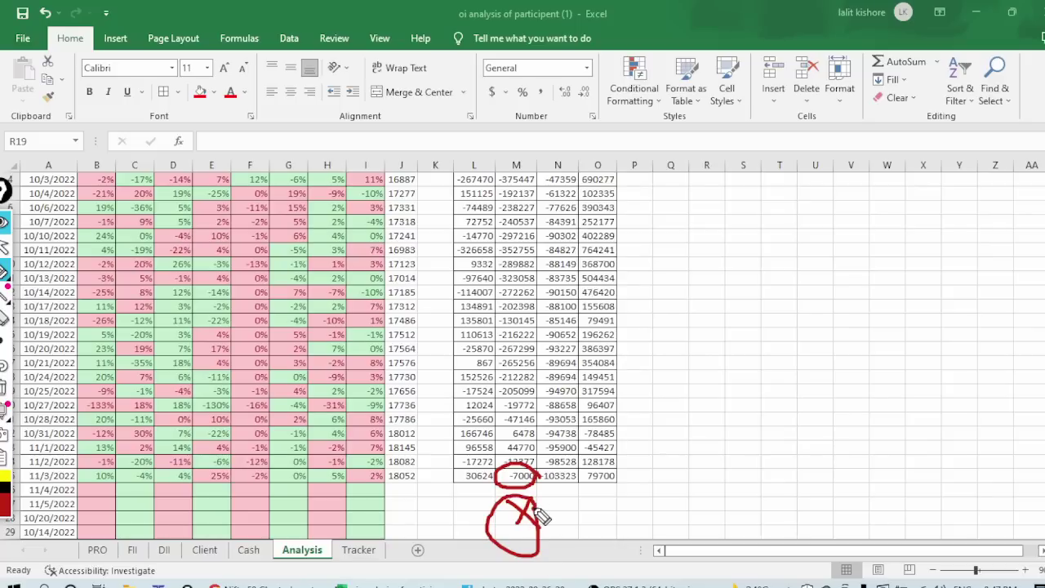
drag(739, 358, 787, 427)
drag(773, 340, 709, 437)
drag(847, 371, 828, 350)
mouse_move(860, 173)
mouse_down()
mouse_move(872, 269)
mouse_move(905, 236)
mouse_up()
mouse_move(931, 169)
mouse_down()
mouse_move(892, 144)
mouse_move(897, 178)
mouse_up()
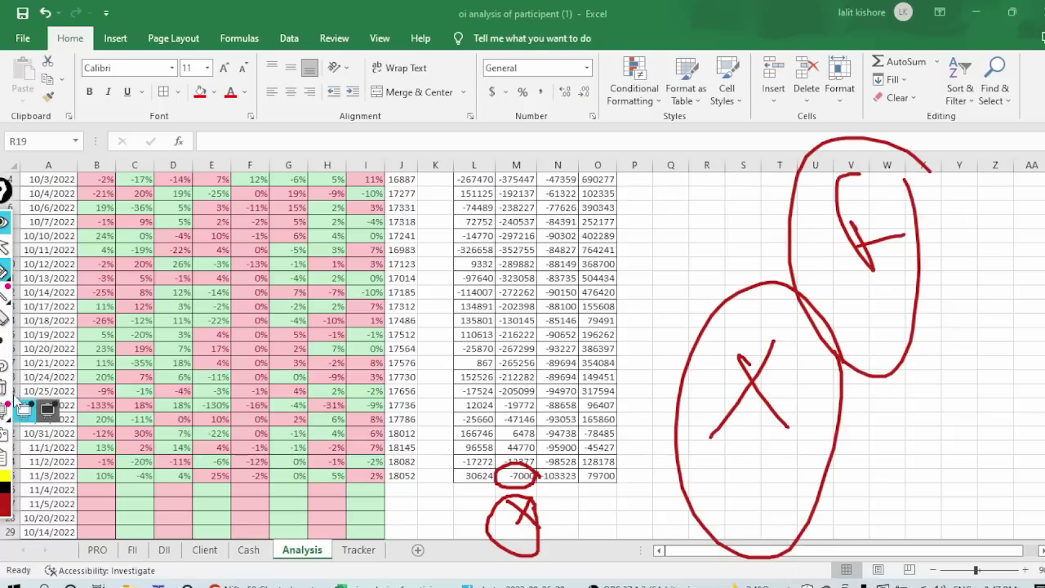
click(5, 387)
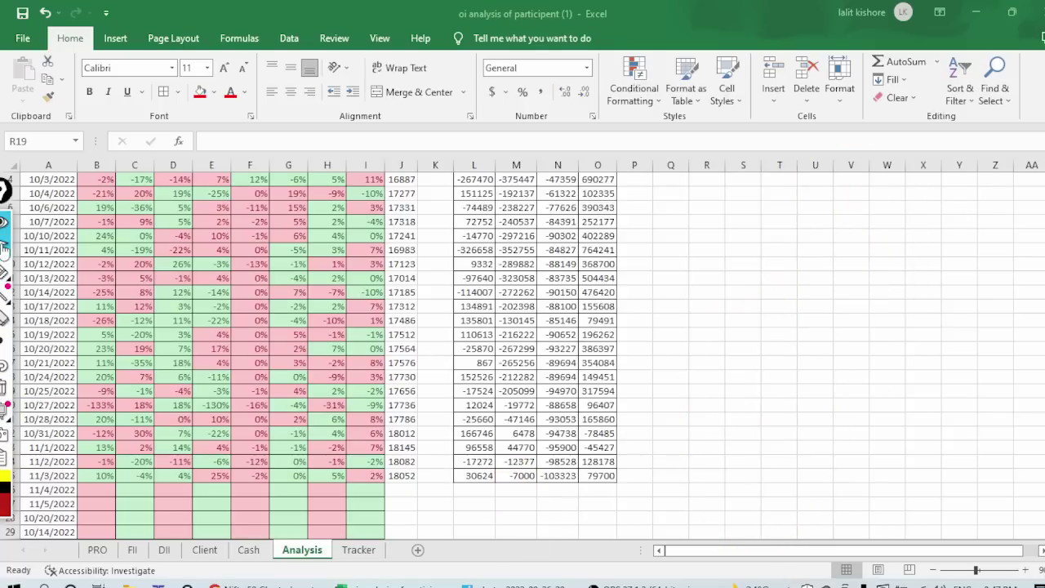
Tick the FII header of the net position table at the top of the Analysis sheet, and clear the mark.
key(Up)
key(Up)
key(Up)
key(Up)
key(Up)
key(Up)
key(Up)
key(Up)
key(Up)
key(Up)
key(Up)
key(Up)
key(Up)
key(Up)
key(Up)
key(Up)
key(Up)
key(Up)
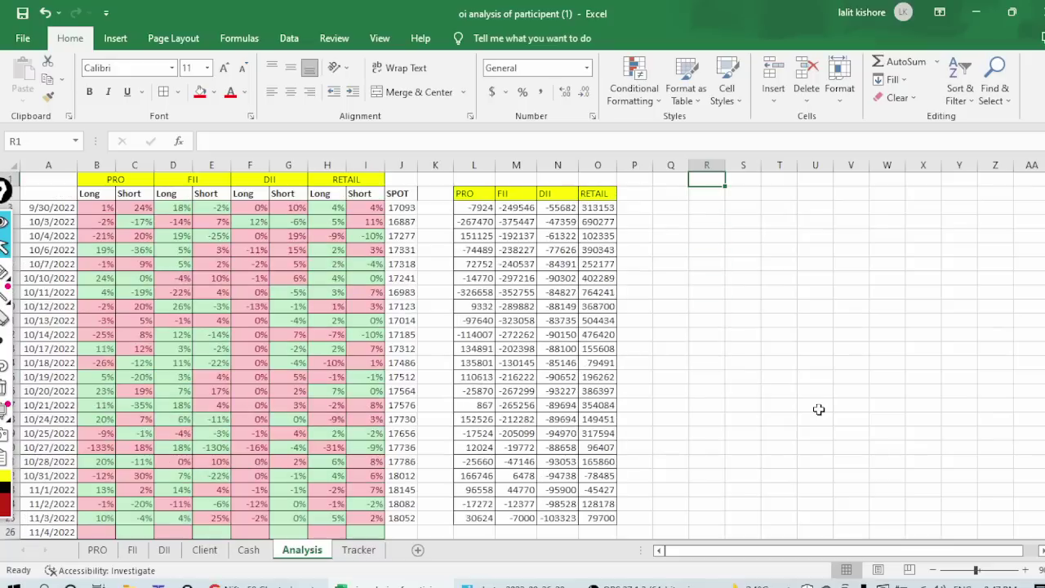
click(749, 344)
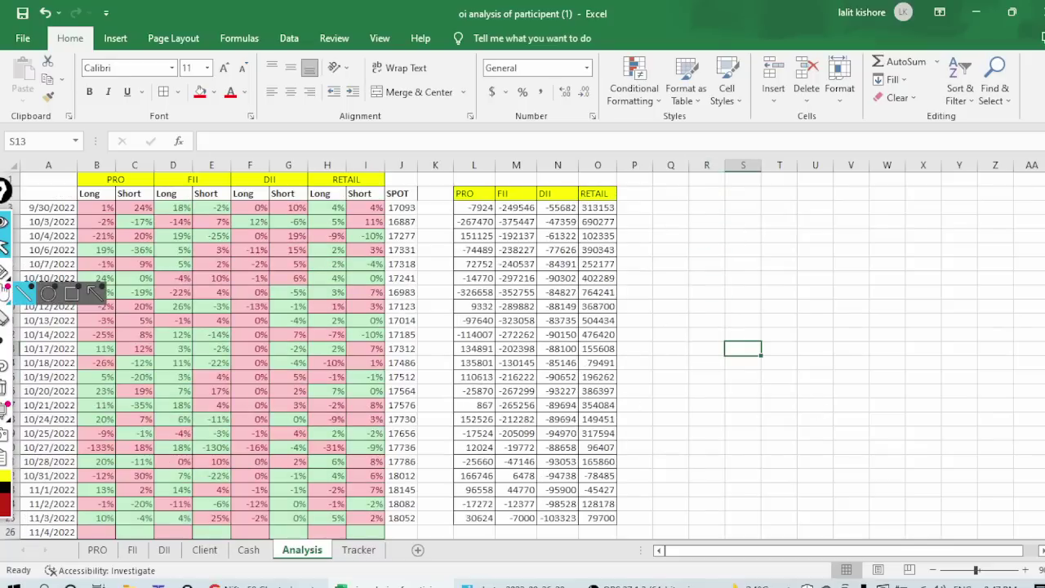
click(4, 271)
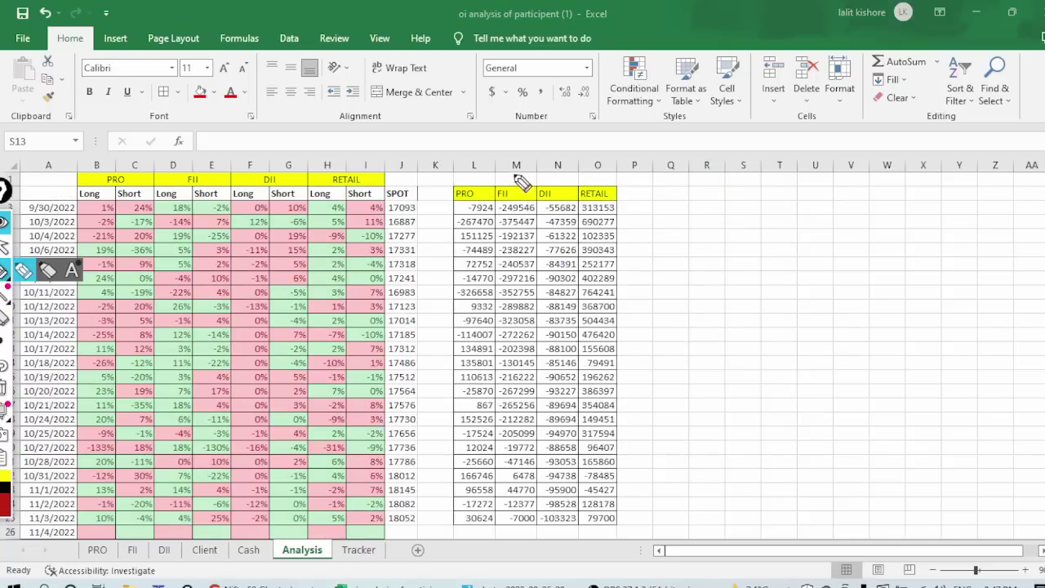
drag(498, 169, 630, 100)
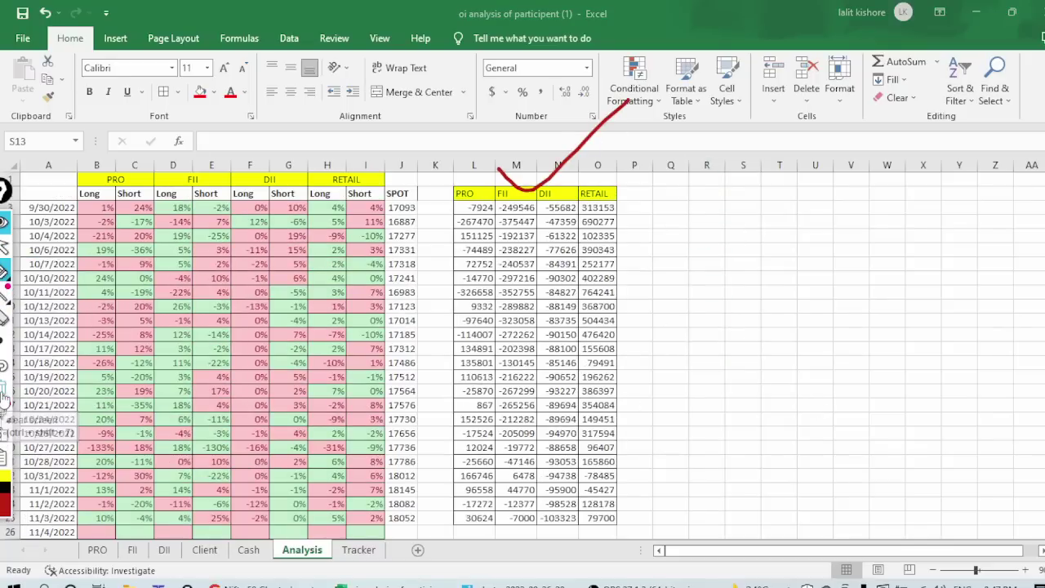
click(4, 397)
click(5, 250)
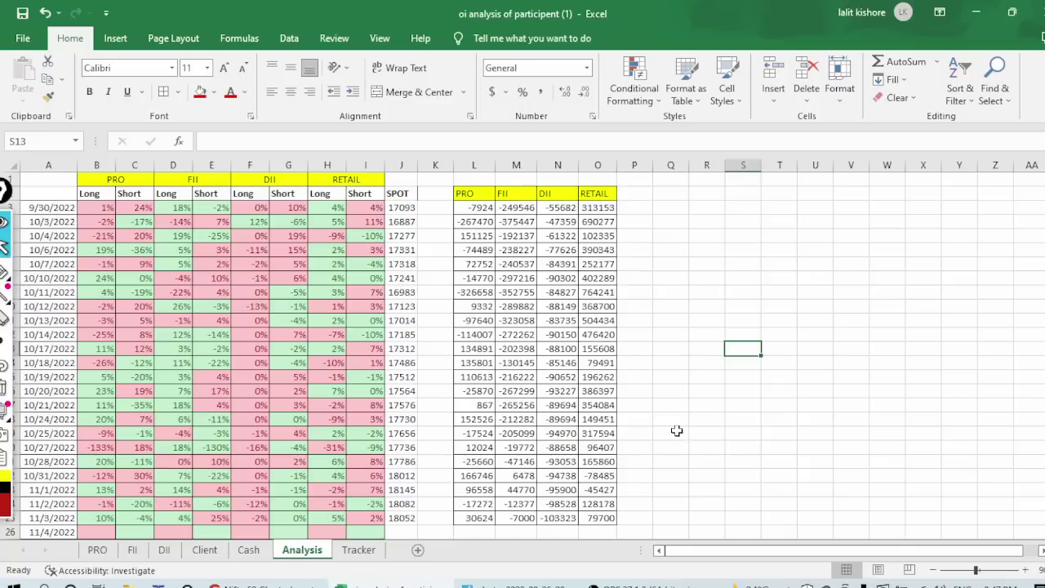
click(695, 477)
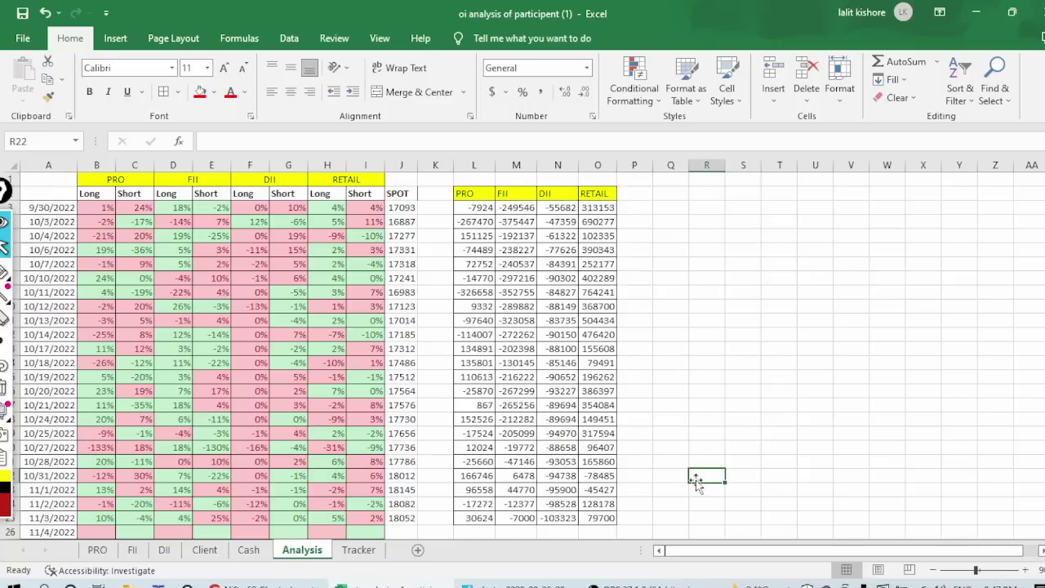
On the Tracker sheet, circle the red Bearish entry for 11/3/2022 and clear the circle.
key(ctrl+Page_Down)
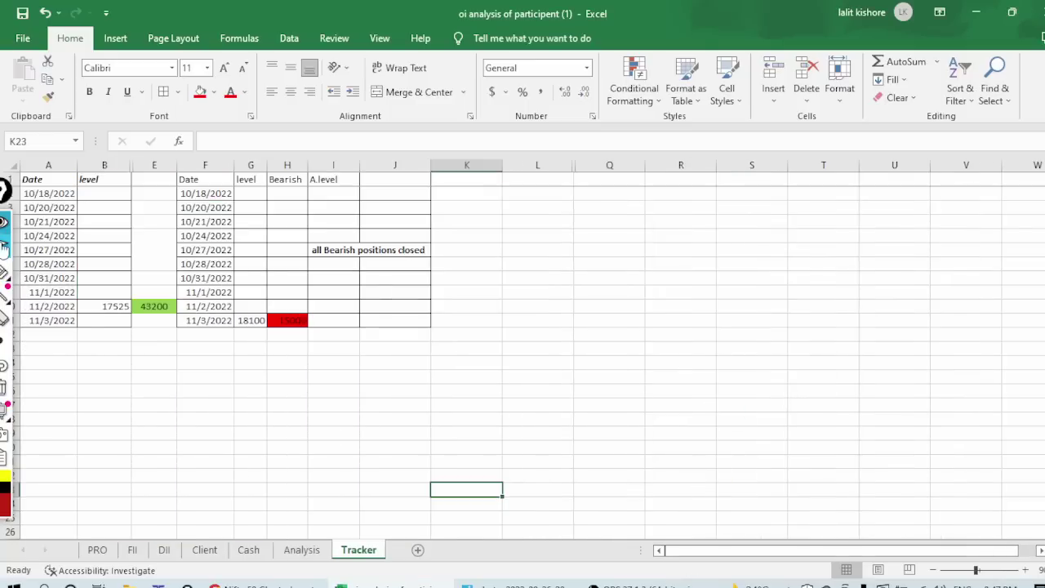
click(5, 272)
mouse_move(320, 323)
mouse_down()
mouse_move(263, 320)
mouse_move(325, 320)
mouse_up()
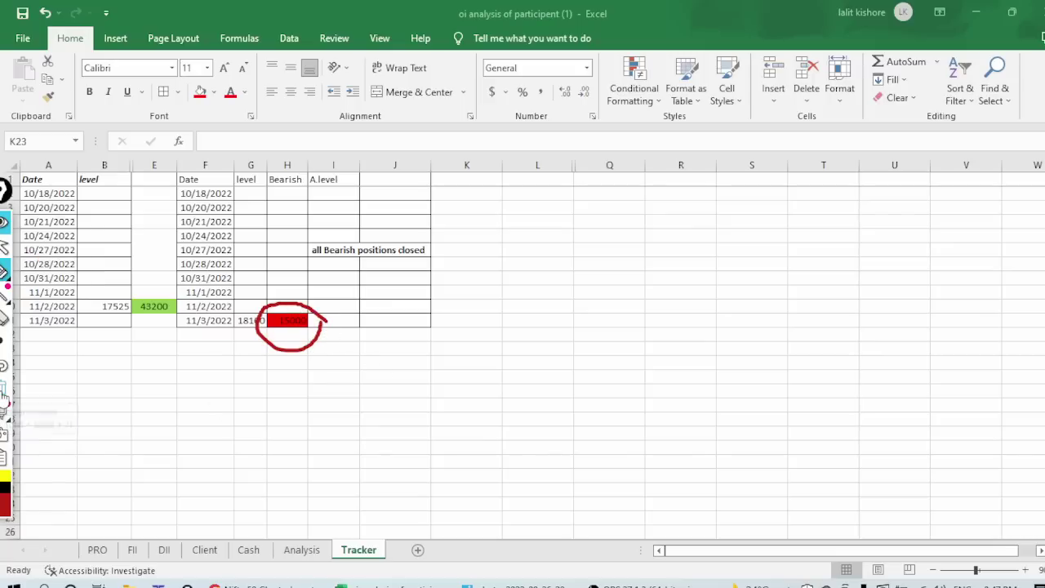
click(4, 393)
Tick and circle the 18100 level and Bearish entry for 11/3/2022, with an arrow pointing down at them.
mouse_move(222, 336)
mouse_down()
mouse_move(241, 347)
mouse_move(254, 332)
mouse_move(355, 325)
mouse_up()
mouse_move(292, 344)
mouse_down()
mouse_move(338, 343)
mouse_move(353, 328)
mouse_move(215, 401)
mouse_move(381, 314)
mouse_up()
mouse_move(218, 231)
mouse_down()
mouse_move(265, 304)
mouse_move(288, 235)
mouse_up()
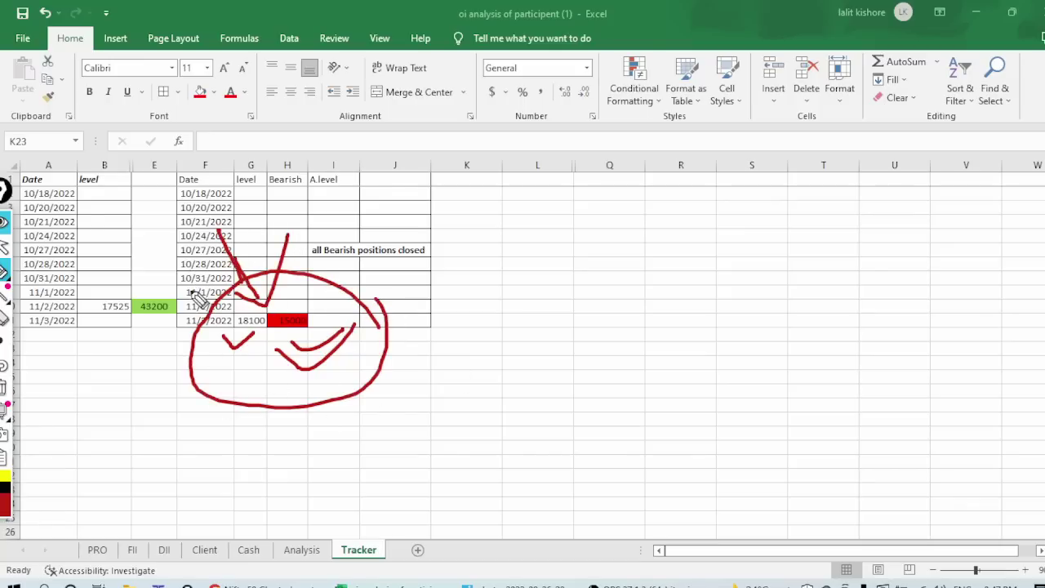
Circle the 17525 level and green 43200 entry for 11/2/2022, with arrows pointing at them from above and below.
mouse_move(196, 295)
mouse_down()
mouse_move(70, 326)
mouse_move(194, 300)
mouse_up()
mouse_move(131, 323)
mouse_down()
mouse_move(150, 408)
mouse_move(131, 368)
mouse_move(159, 340)
mouse_up()
mouse_move(117, 210)
mouse_down()
mouse_move(159, 263)
mouse_move(175, 231)
mouse_up()
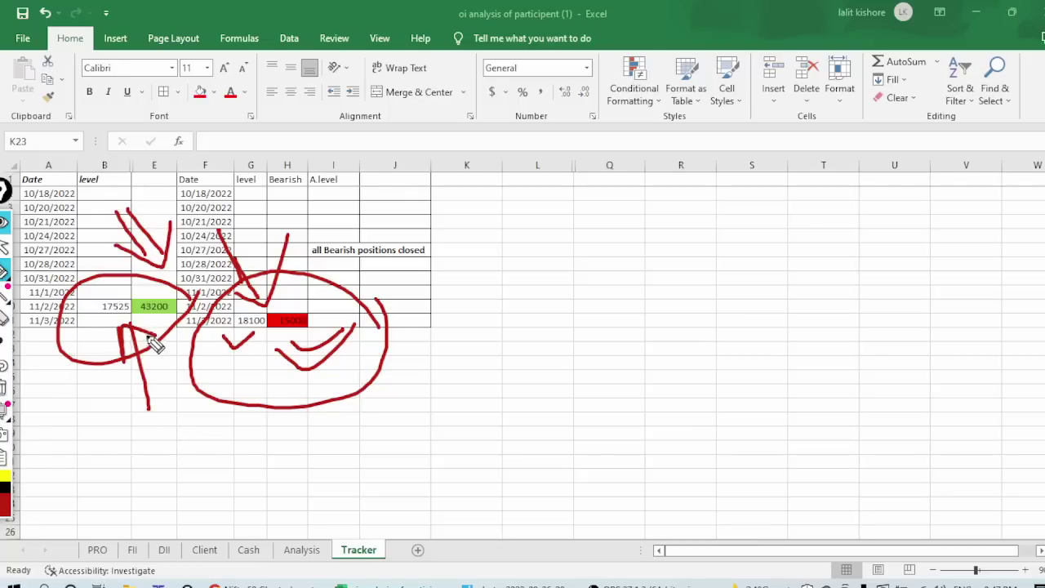
Add another arrow stroke below the green 43200 entry and handwrite 17500 in the empty cells beside the tables.
drag(154, 338, 161, 390)
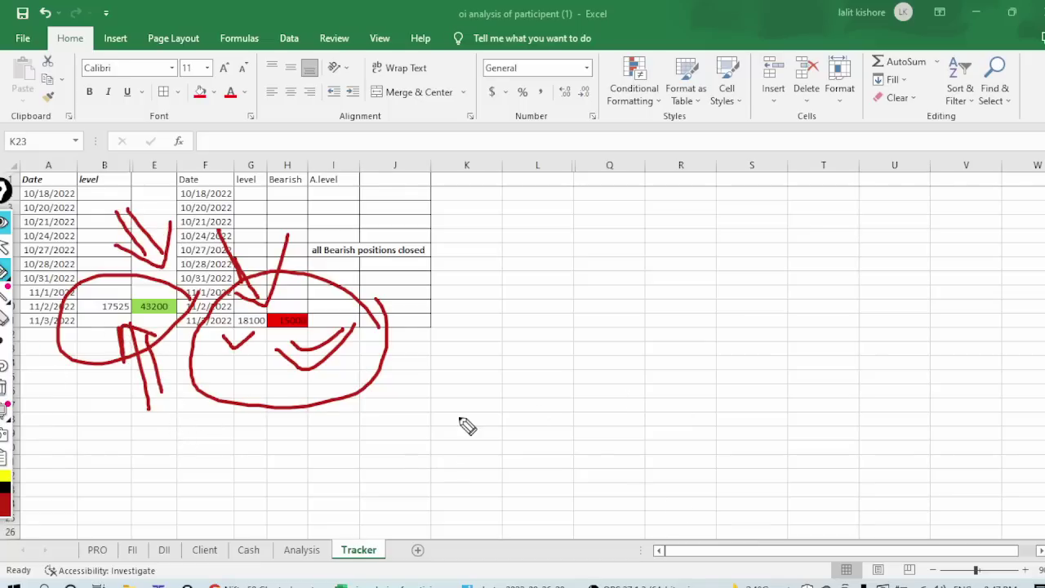
mouse_move(496, 399)
mouse_down()
mouse_move(523, 485)
mouse_move(595, 478)
mouse_up()
drag(531, 442, 578, 423)
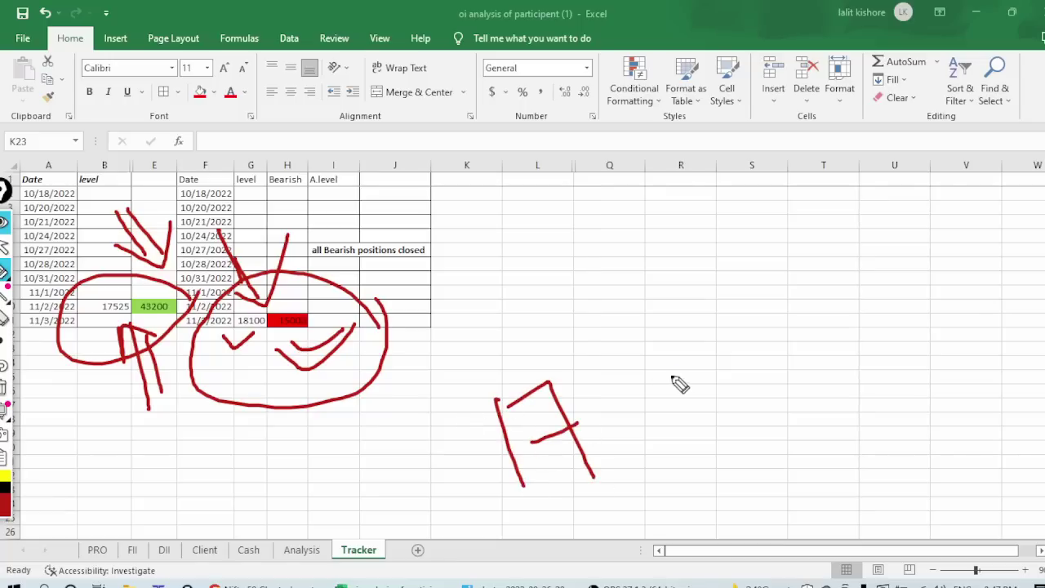
drag(675, 376, 619, 445)
mouse_move(700, 403)
mouse_down()
mouse_move(737, 387)
mouse_move(712, 374)
mouse_up()
Handwrite 18100 above the 17500 note, circle it, and draw an upward arrow beside it.
drag(501, 237, 526, 314)
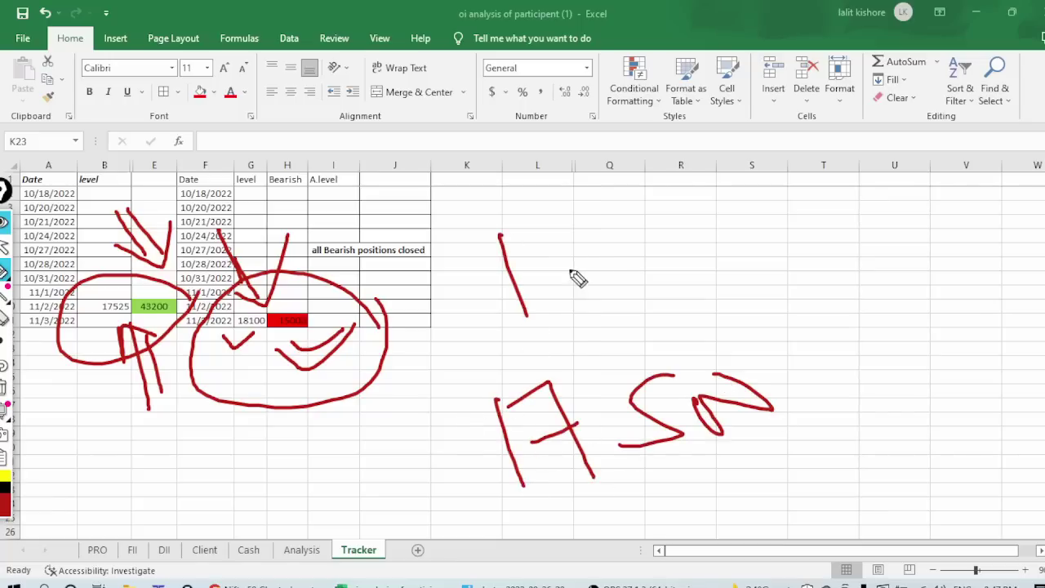
drag(574, 275, 583, 295)
drag(604, 225, 628, 294)
mouse_move(634, 249)
mouse_down()
mouse_move(751, 259)
mouse_move(702, 263)
mouse_up()
drag(774, 286, 803, 147)
mouse_move(788, 173)
mouse_down()
mouse_move(807, 145)
mouse_move(833, 191)
mouse_up()
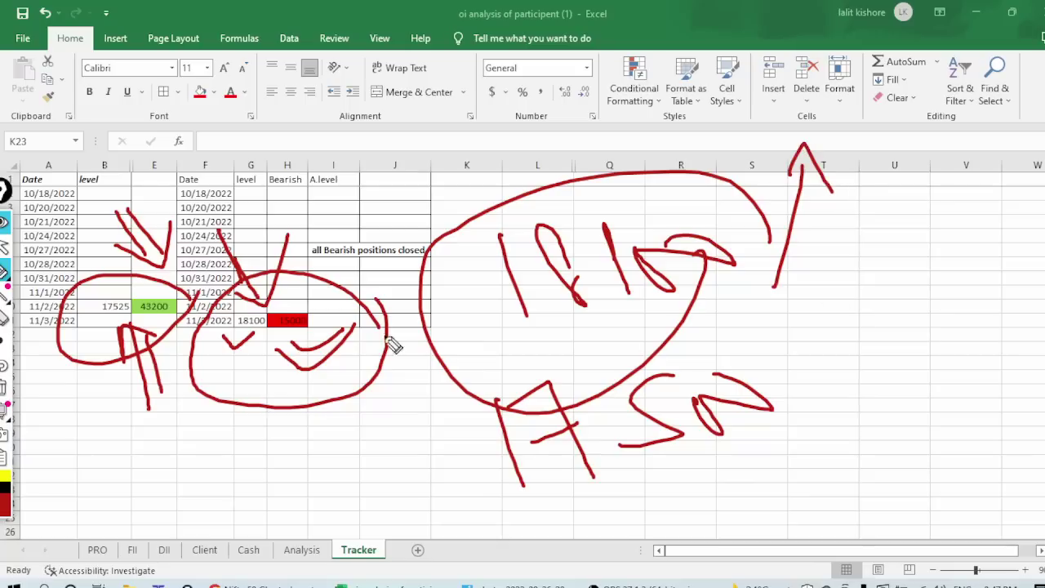
Add another tick beneath the red Bearish entry and underline the handwritten 18100 with two curved strokes.
mouse_move(276, 351)
mouse_down()
mouse_move(282, 367)
mouse_move(347, 359)
mouse_up()
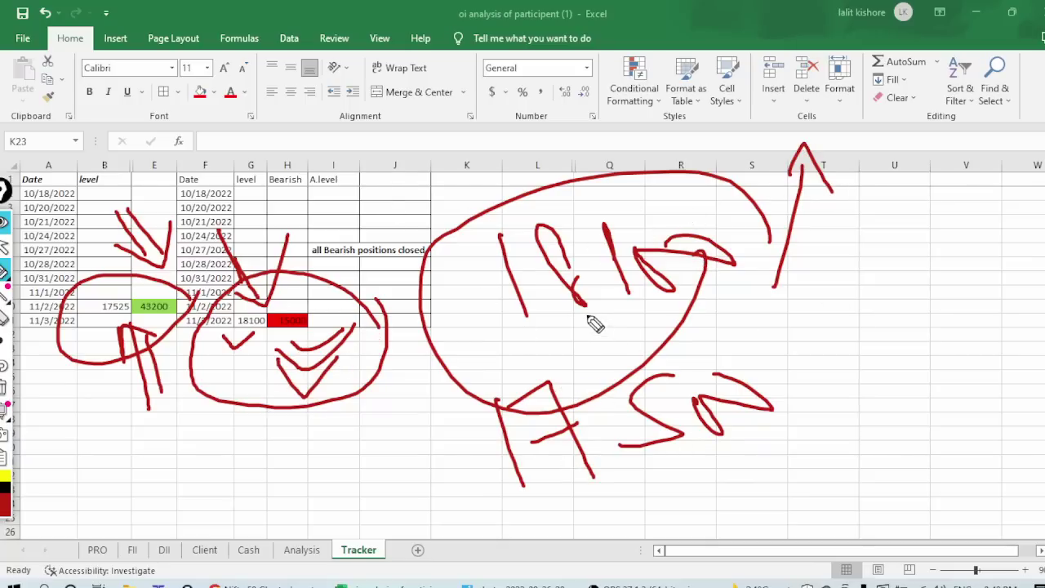
drag(586, 315, 684, 312)
drag(613, 305, 658, 310)
Handwrite a note starting with F beside 18100 and draw a circled mark with a leading line beneath it.
mouse_move(812, 325)
mouse_down()
mouse_move(832, 377)
mouse_move(856, 290)
mouse_up()
drag(821, 347, 880, 330)
mouse_move(897, 289)
mouse_down()
mouse_move(939, 331)
mouse_move(968, 297)
mouse_move(1043, 348)
mouse_up()
mouse_move(929, 420)
mouse_down()
mouse_move(1027, 392)
mouse_move(1041, 408)
mouse_up()
drag(881, 462, 931, 504)
drag(920, 473, 875, 535)
drag(1000, 441, 1026, 479)
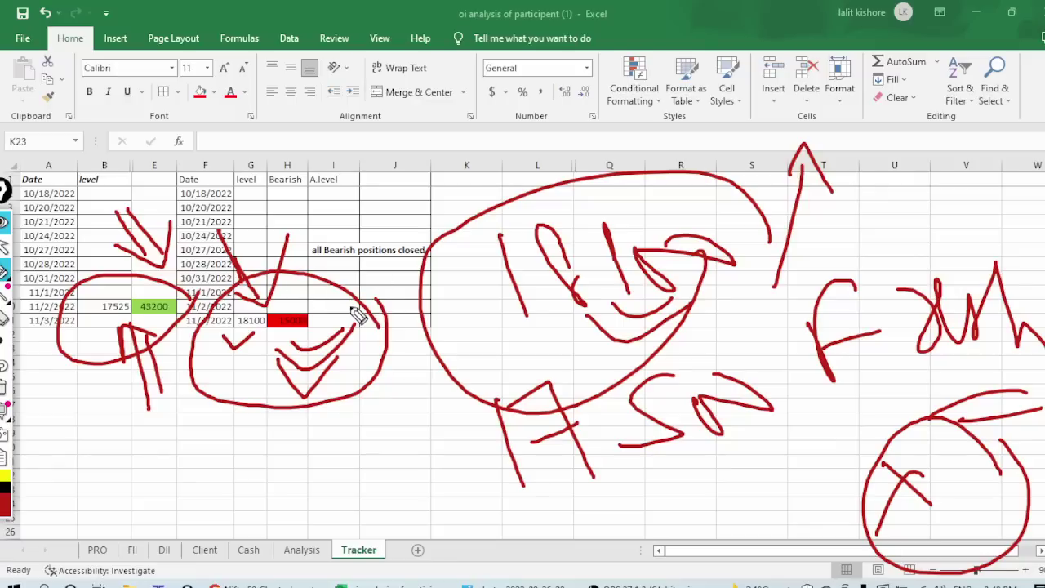
Emphasize the handwritten 18100 with double lines above and below it, plus an arrow stroke underneath.
drag(572, 200, 672, 196)
drag(600, 188, 653, 194)
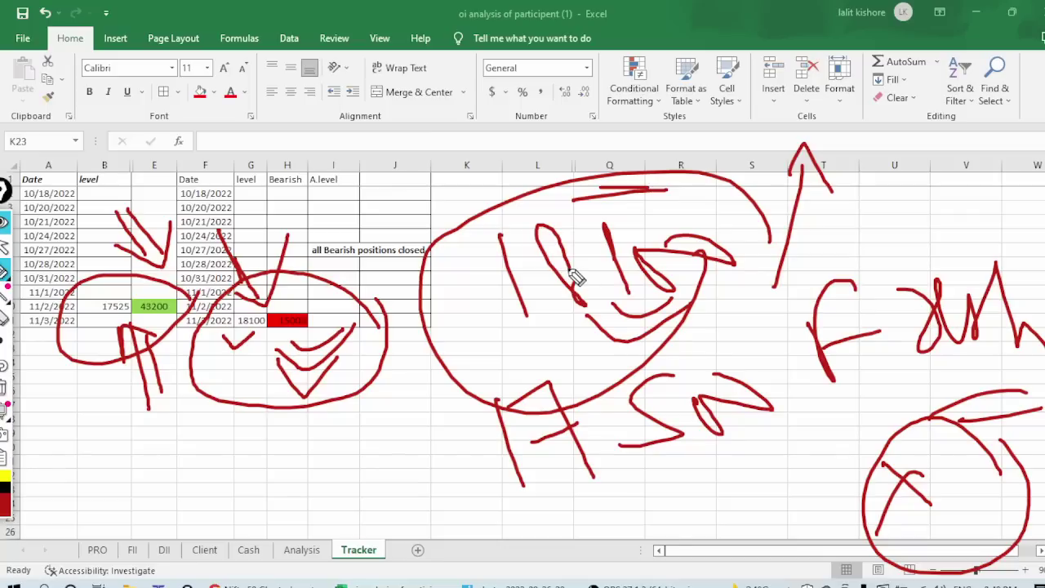
drag(571, 353, 627, 341)
drag(567, 343, 619, 330)
drag(584, 316, 633, 349)
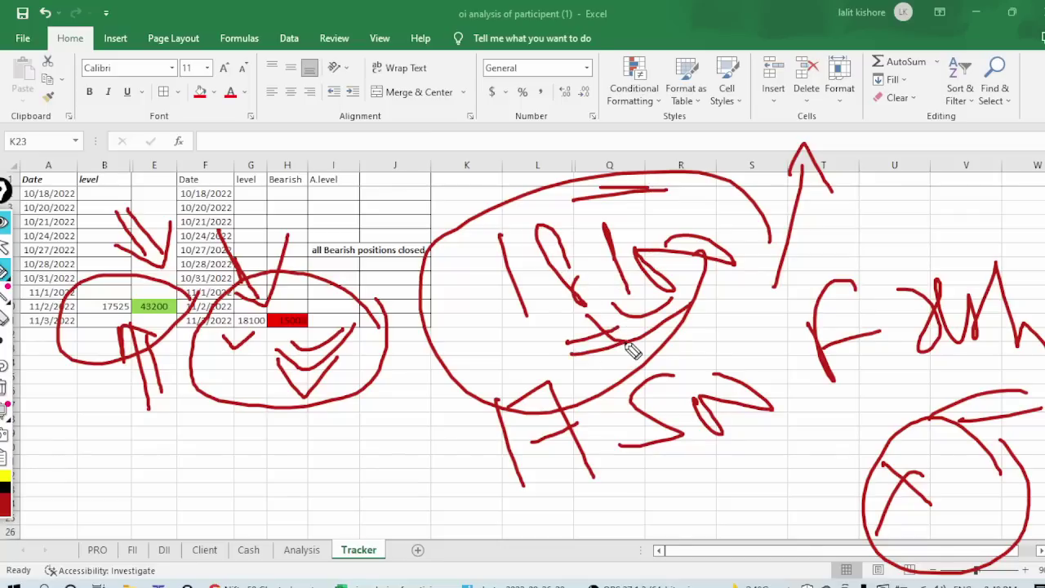
Circle the upward arrow, handwrite SL with an arrow pointing at 18100, and clear all the markings.
mouse_move(796, 277)
mouse_down()
mouse_move(846, 173)
mouse_move(800, 295)
mouse_move(849, 82)
mouse_up()
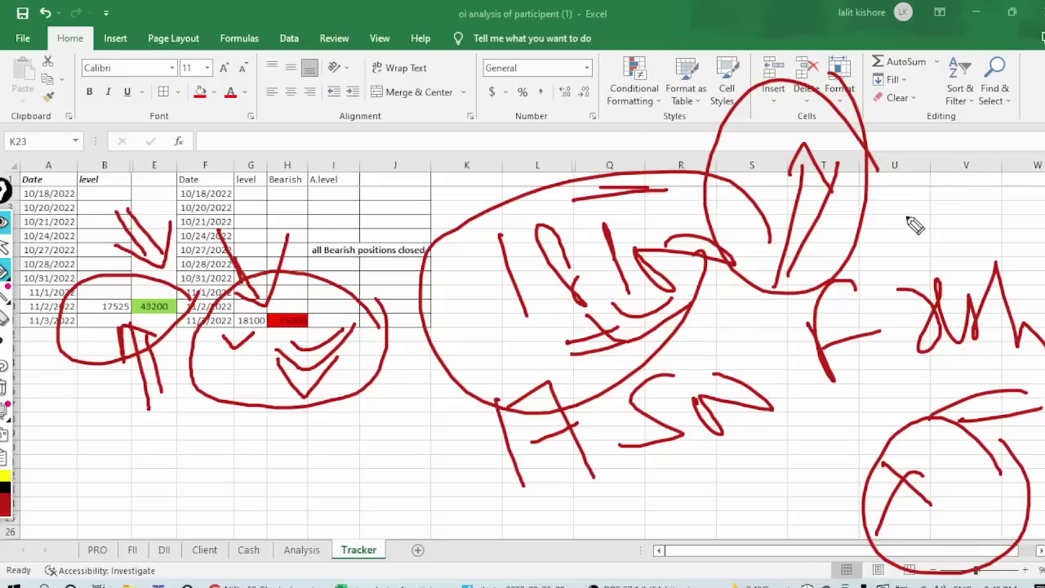
drag(435, 129, 339, 186)
drag(468, 91, 540, 144)
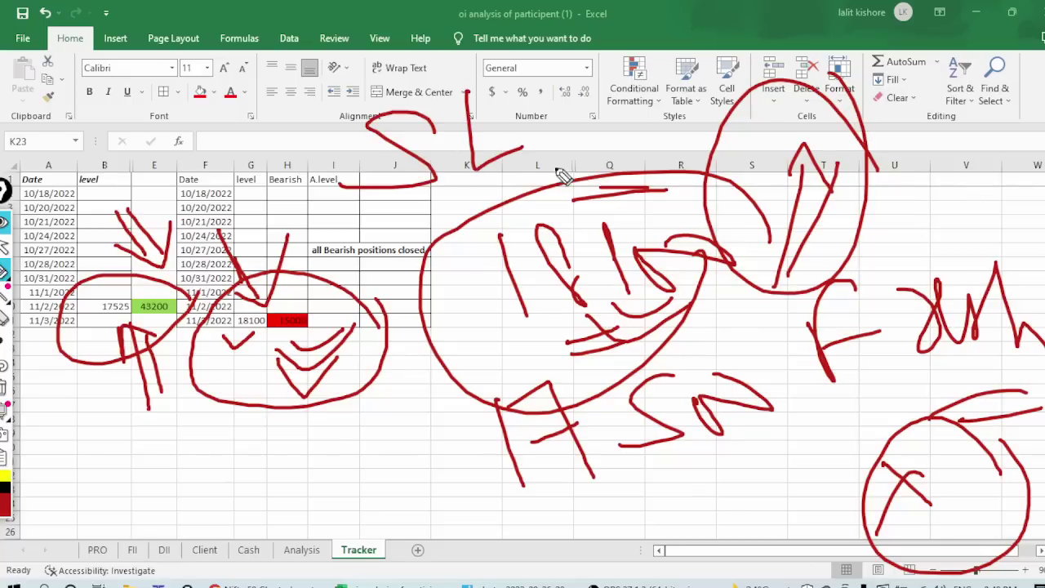
mouse_move(506, 102)
mouse_down()
mouse_move(563, 160)
mouse_move(594, 124)
mouse_up()
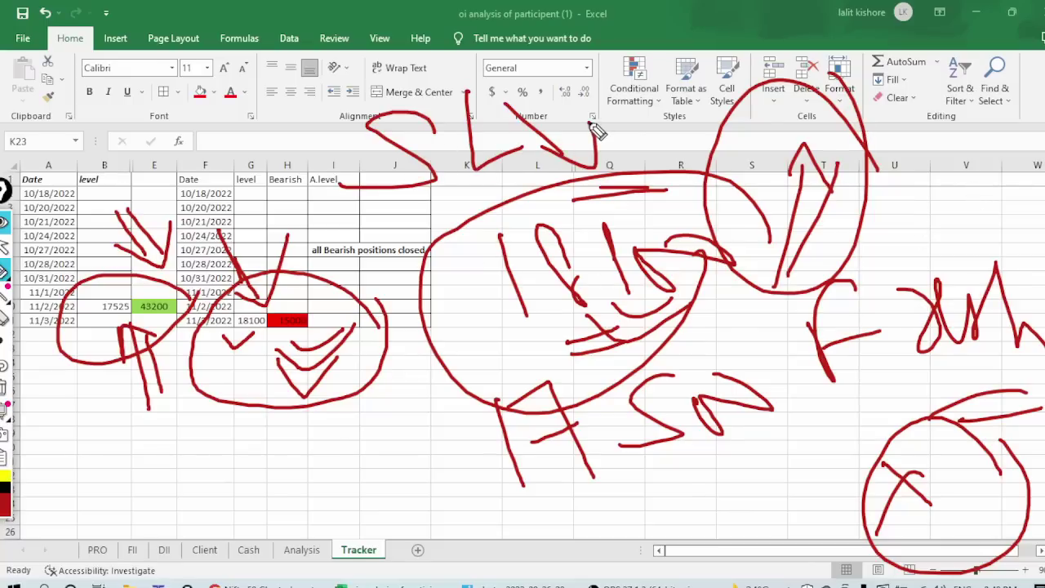
click(4, 390)
Handwrite a large 18100 beside the tables, with a line above it and an upward arrow over the line.
drag(529, 304, 556, 395)
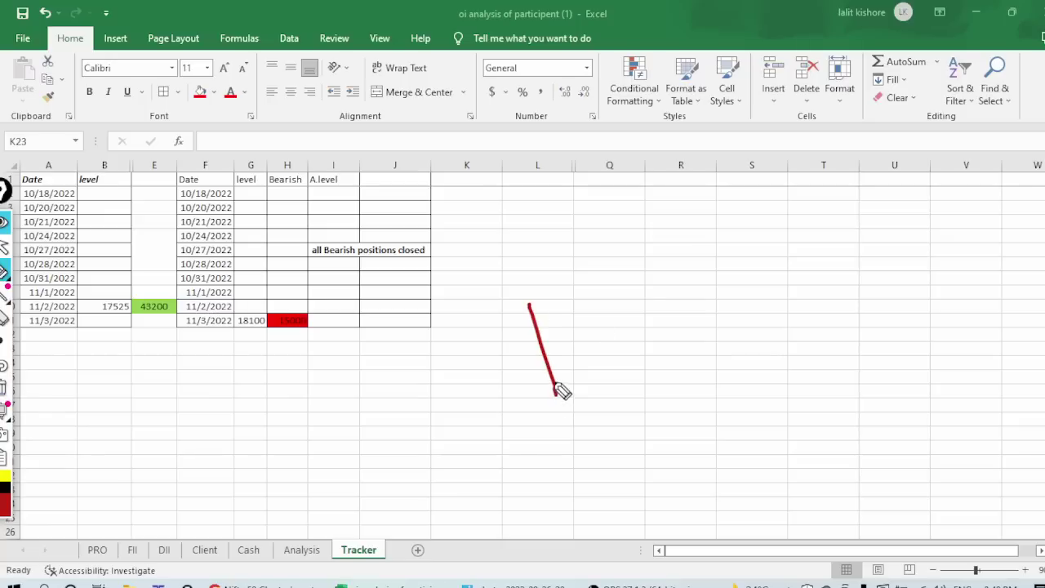
mouse_move(635, 281)
mouse_down()
mouse_move(629, 354)
mouse_move(624, 286)
mouse_up()
drag(652, 251, 678, 360)
drag(701, 320, 729, 286)
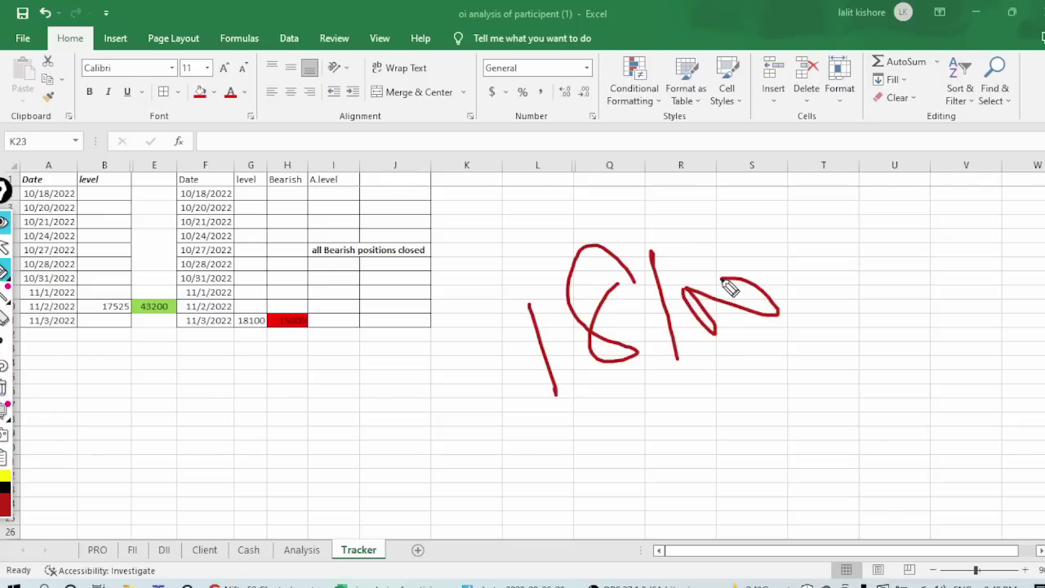
drag(738, 221, 459, 253)
mouse_move(658, 160)
mouse_down()
mouse_move(629, 115)
mouse_move(684, 100)
mouse_up()
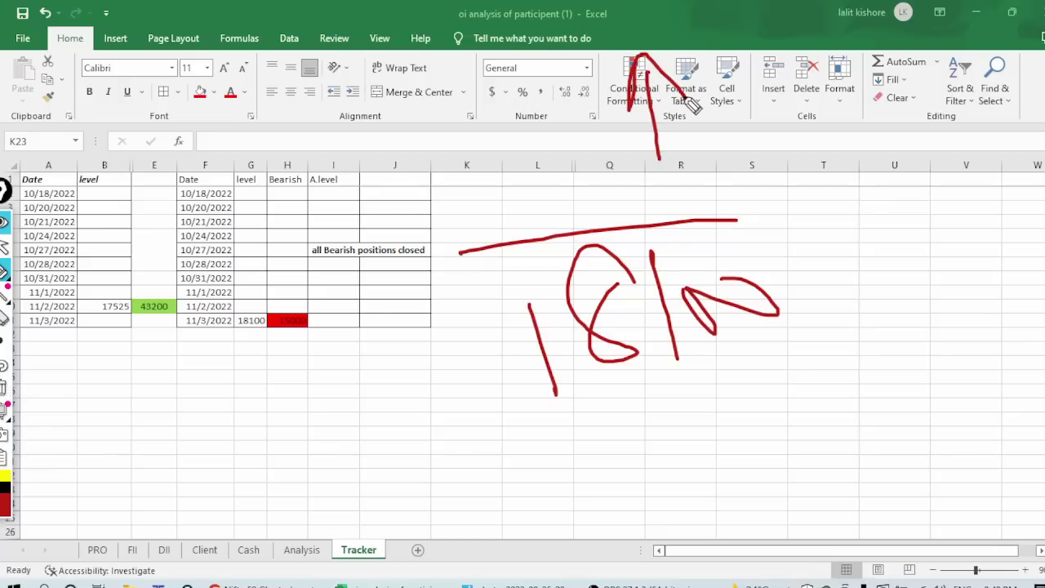
Draw a dash from 18100 to a handwritten, circled SL, and clear all the markings.
drag(801, 255, 869, 247)
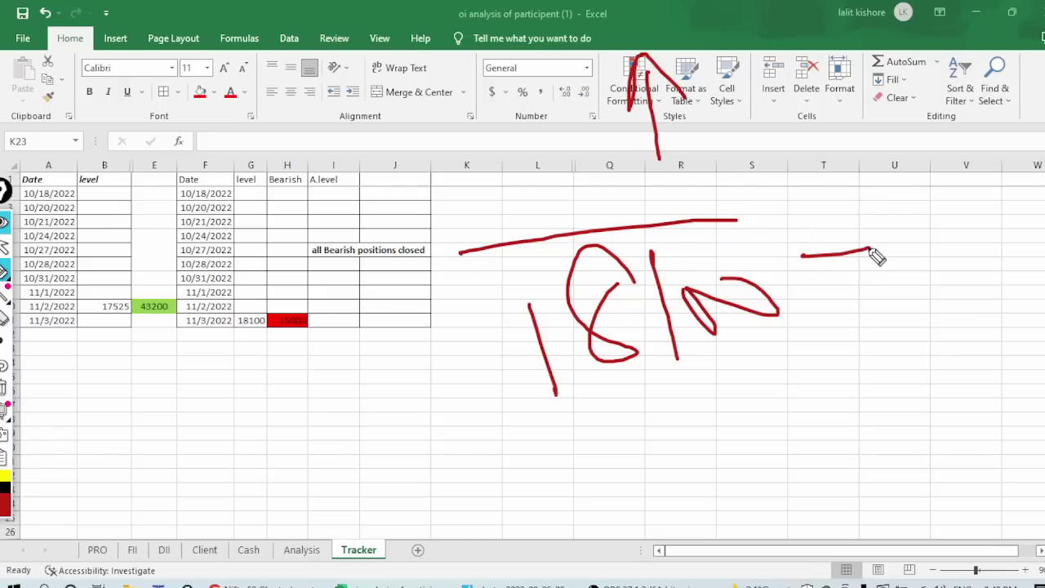
mouse_move(932, 244)
mouse_down()
mouse_move(932, 297)
mouse_move(886, 280)
mouse_up()
mouse_move(971, 211)
mouse_down()
mouse_move(981, 307)
mouse_move(1002, 299)
mouse_up()
mouse_move(1038, 253)
mouse_down()
mouse_move(1020, 384)
mouse_move(1012, 247)
mouse_up()
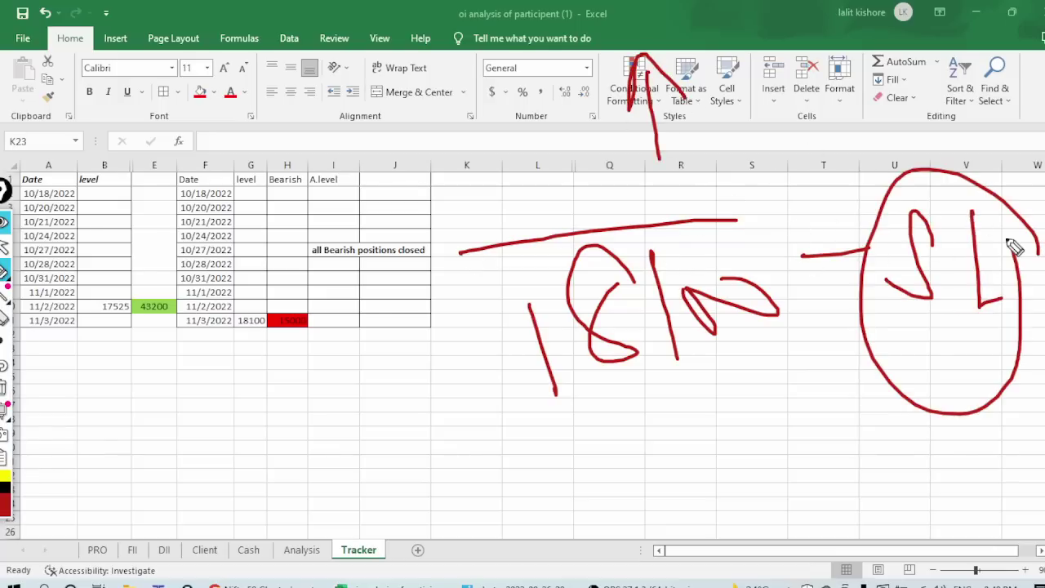
click(4, 388)
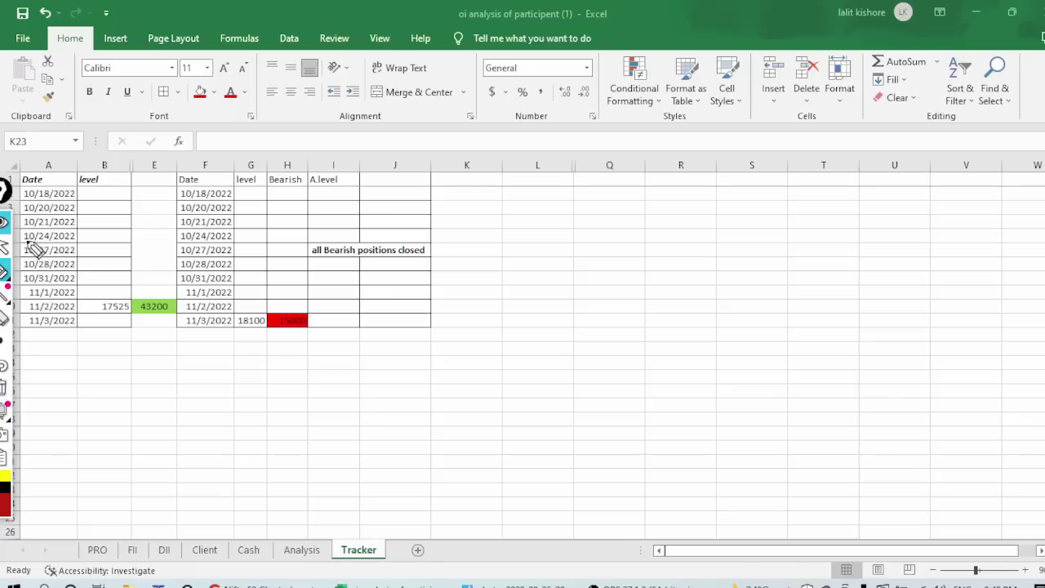
Switch to the browser's FII/FPI & DII trading activity page, circle its Net Value column, and clear the circle.
click(4, 245)
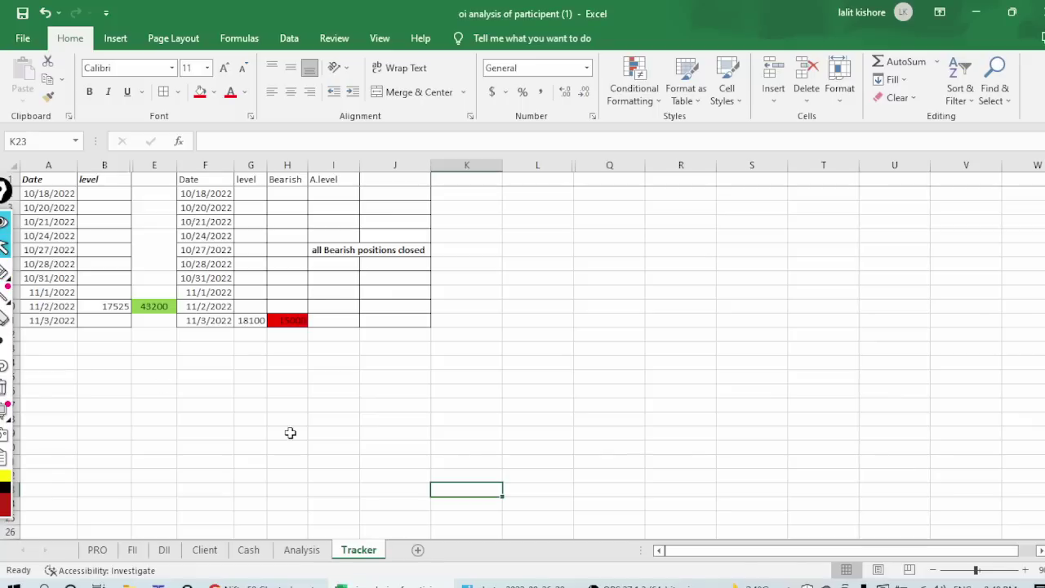
click(290, 433)
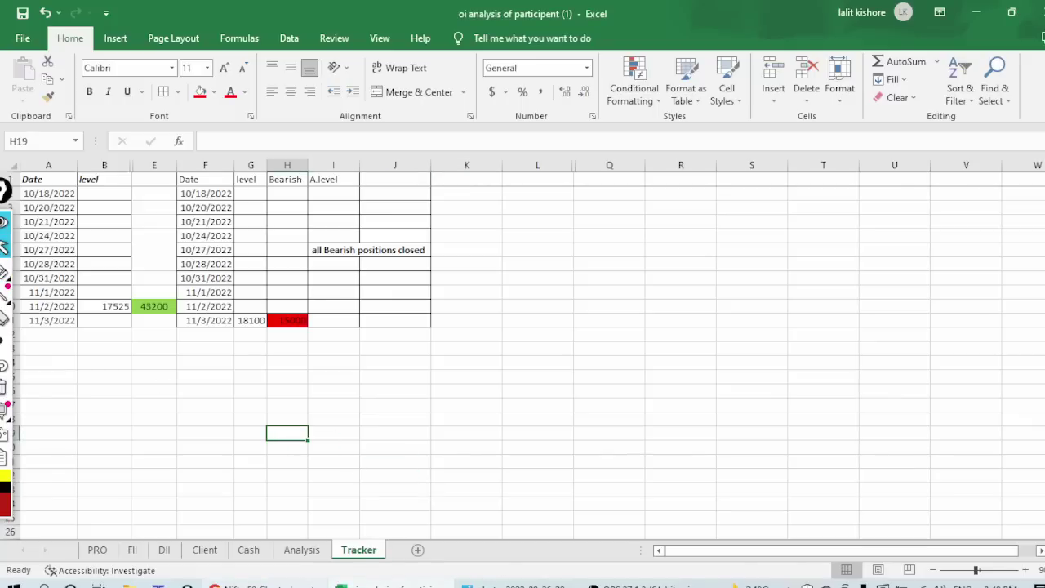
key(alt+Tab)
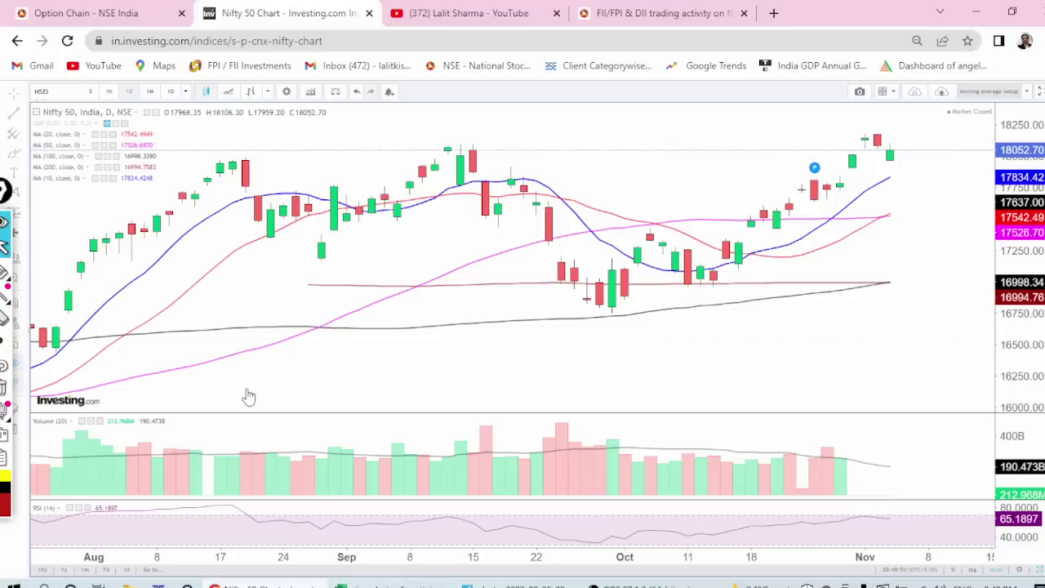
click(666, 11)
click(5, 271)
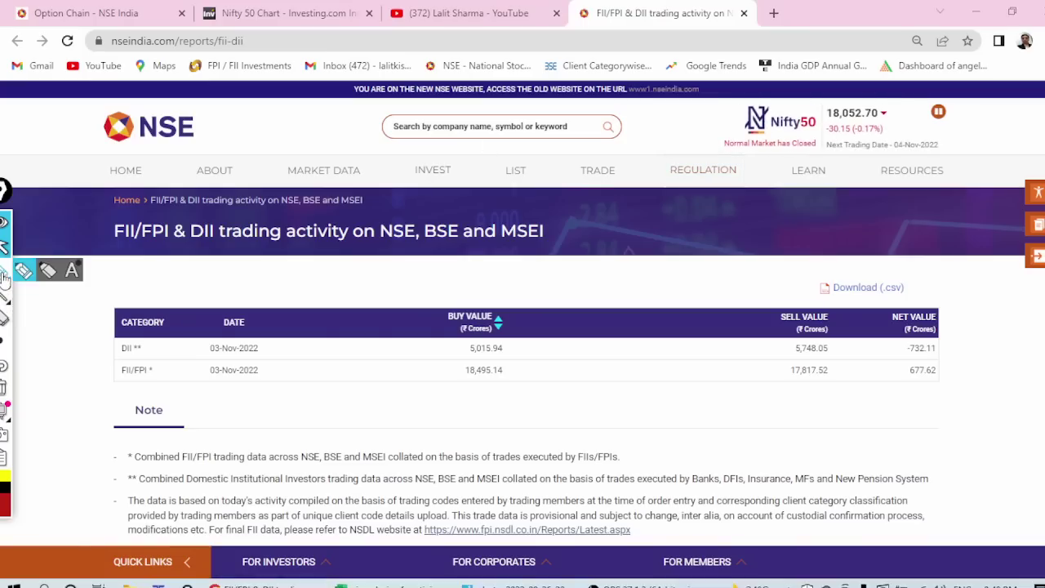
mouse_move(981, 377)
mouse_down()
mouse_move(984, 389)
mouse_move(979, 359)
mouse_move(936, 444)
mouse_move(976, 367)
mouse_move(871, 367)
mouse_move(972, 318)
mouse_up()
click(3, 387)
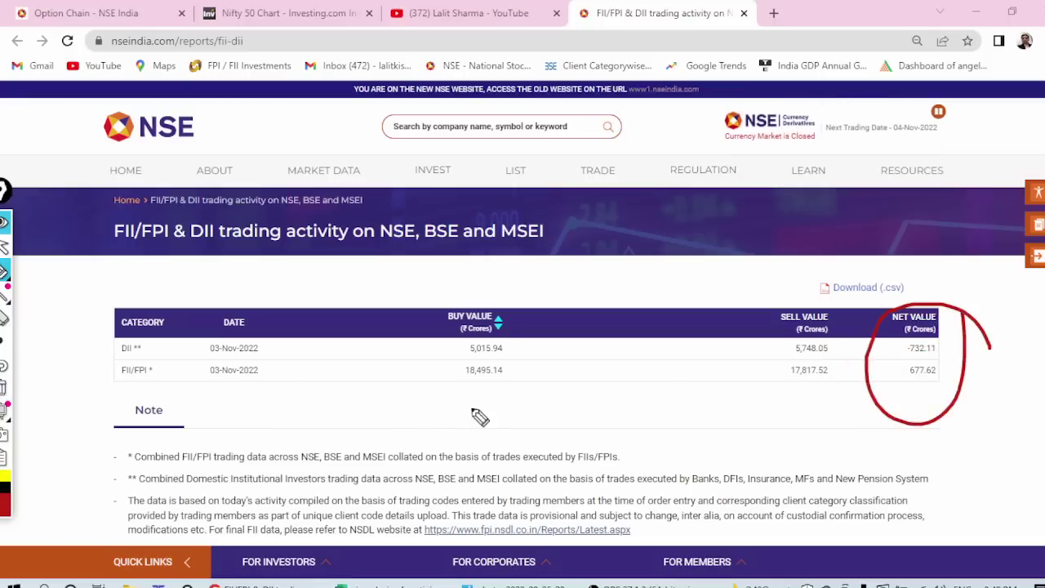
click(3, 388)
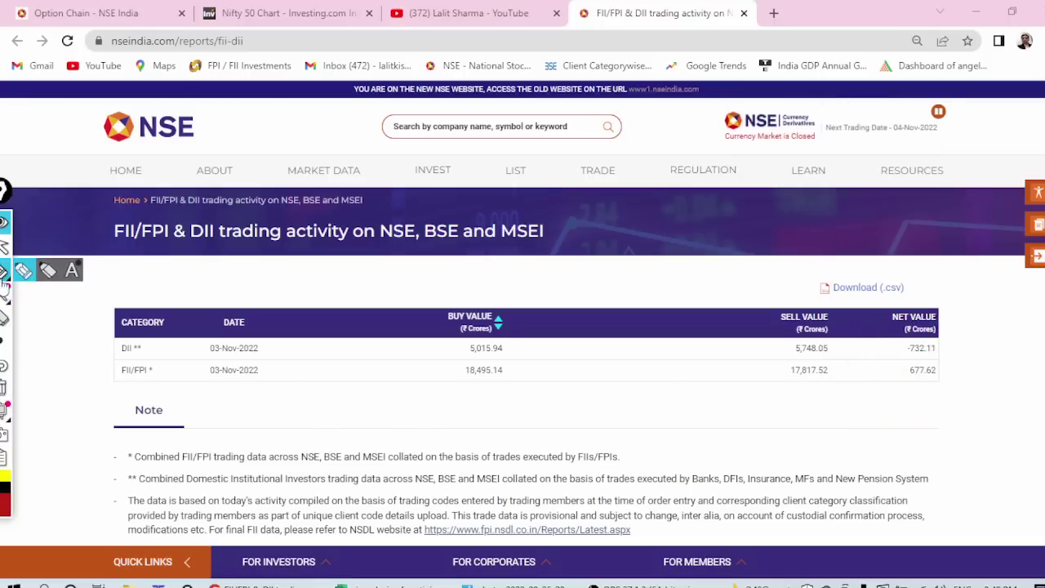
On the NIFTY option chain page, set the expiry date to 10-Nov-2022 and bring the strikes around 18,100 into view.
click(3, 248)
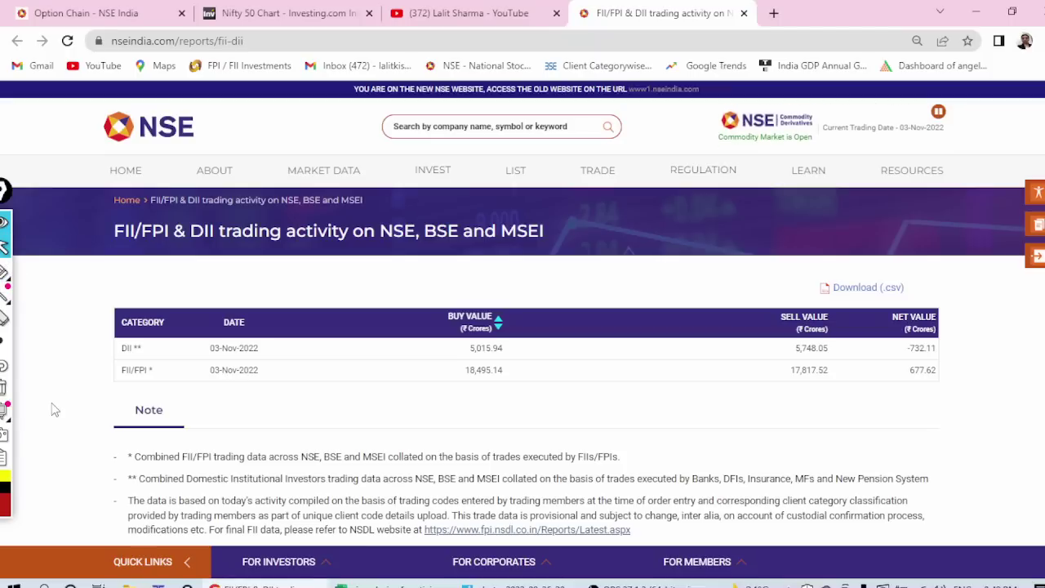
click(111, 7)
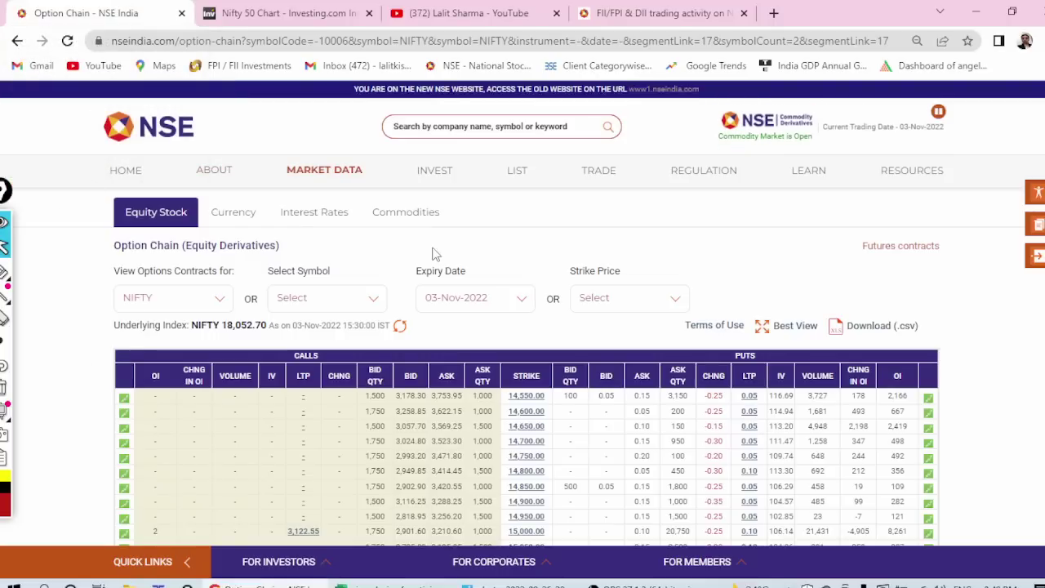
click(503, 309)
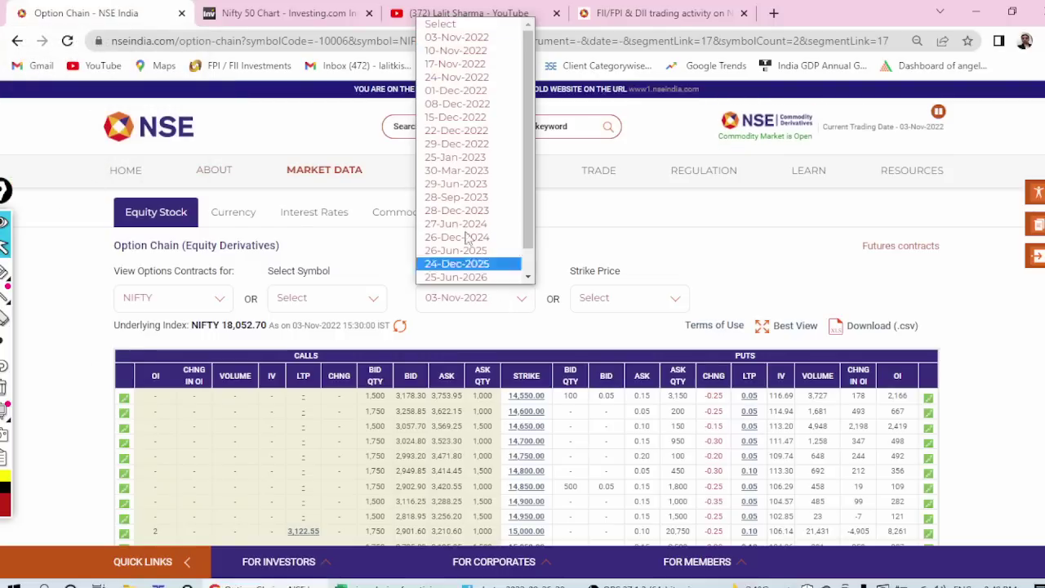
click(484, 56)
scroll(63, 355, down, 10)
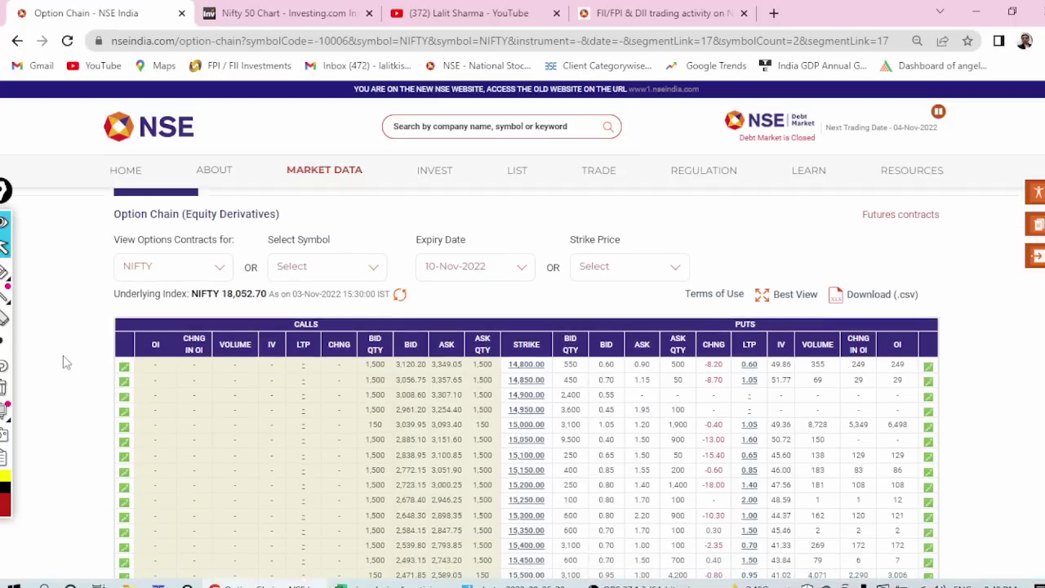
scroll(63, 355, down, 2)
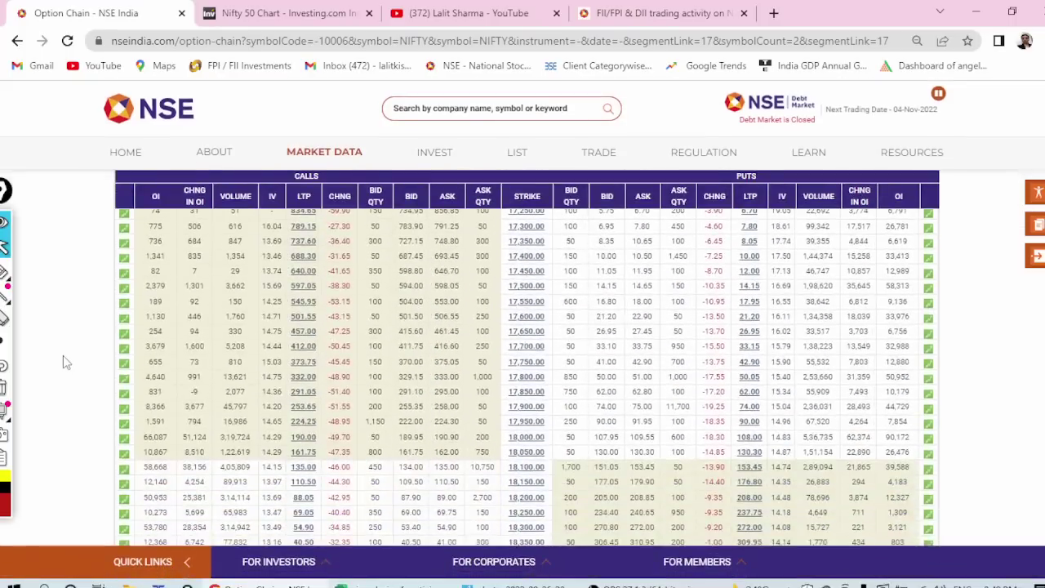
scroll(63, 355, up, 1)
scroll(63, 355, down, 4)
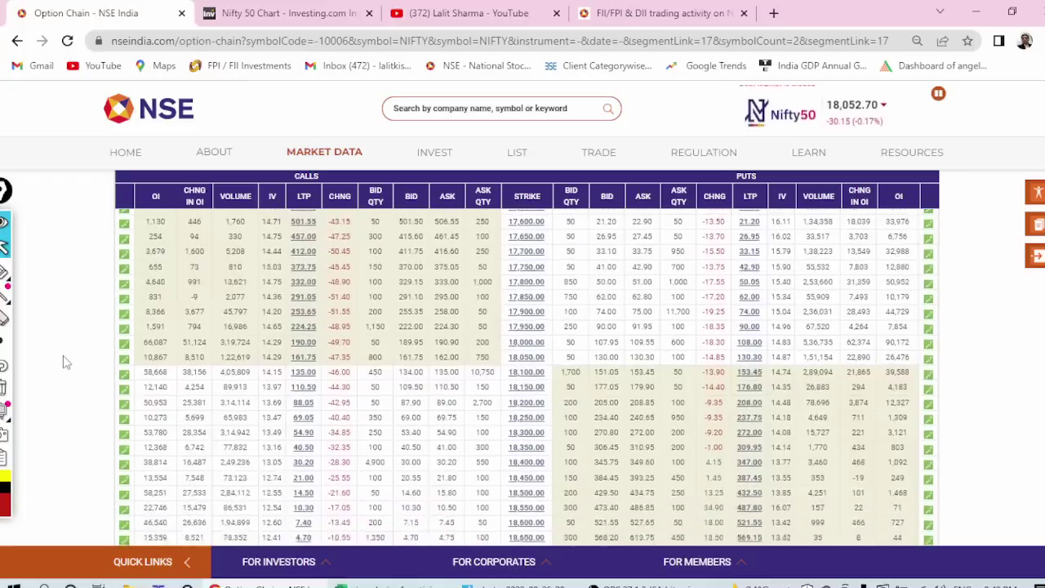
Draw a red box around the call-side rows for strikes 18,200 to 18,300, including the strike cells.
click(4, 273)
click(4, 272)
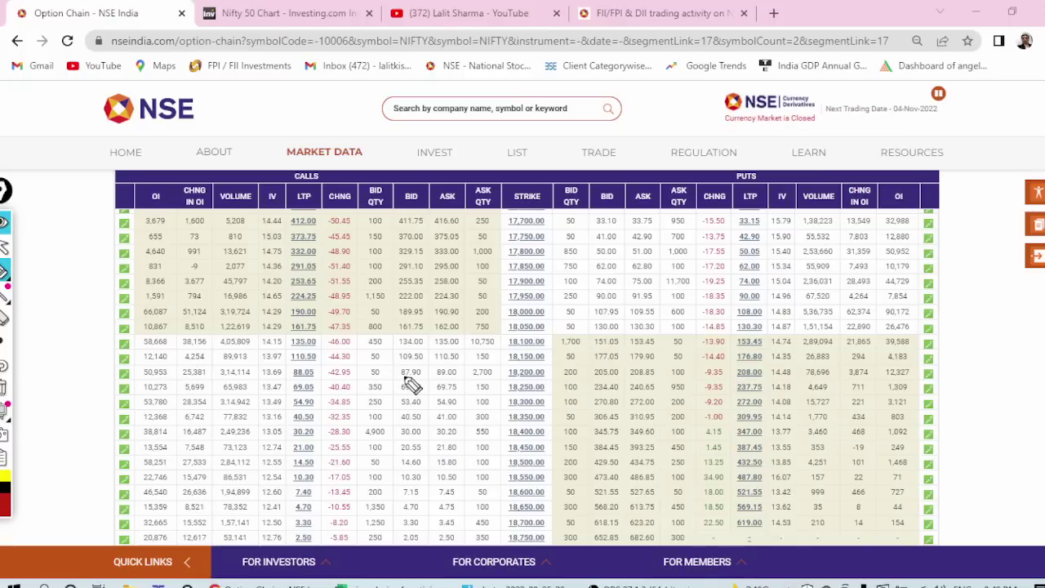
drag(372, 371, 482, 370)
mouse_move(363, 401)
mouse_down()
mouse_move(493, 401)
mouse_move(500, 390)
mouse_move(498, 404)
mouse_up()
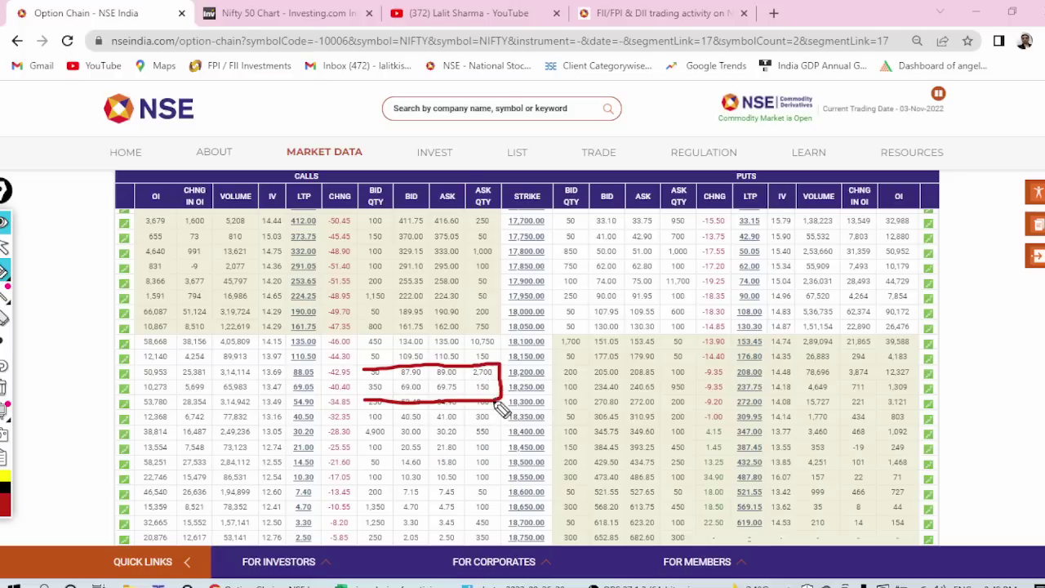
mouse_move(160, 365)
mouse_down()
mouse_move(132, 366)
mouse_move(173, 368)
mouse_up()
mouse_move(163, 408)
mouse_down()
mouse_move(145, 408)
mouse_move(181, 416)
mouse_up()
drag(179, 369, 377, 373)
drag(175, 405, 408, 403)
mouse_move(497, 371)
mouse_down()
mouse_move(555, 367)
mouse_move(557, 410)
mouse_move(494, 400)
mouse_up()
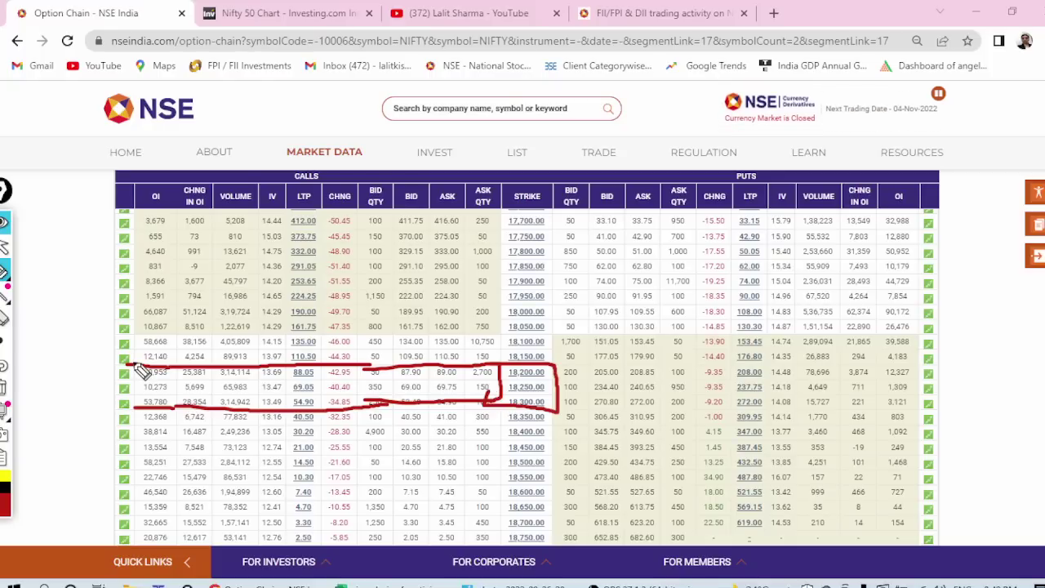
drag(138, 368, 140, 408)
Draw an arrow pointing at the boxed call rows from outside the table and another pointing down from the box.
drag(61, 386, 118, 386)
mouse_move(97, 374)
mouse_down()
mouse_move(119, 386)
mouse_move(101, 398)
mouse_up()
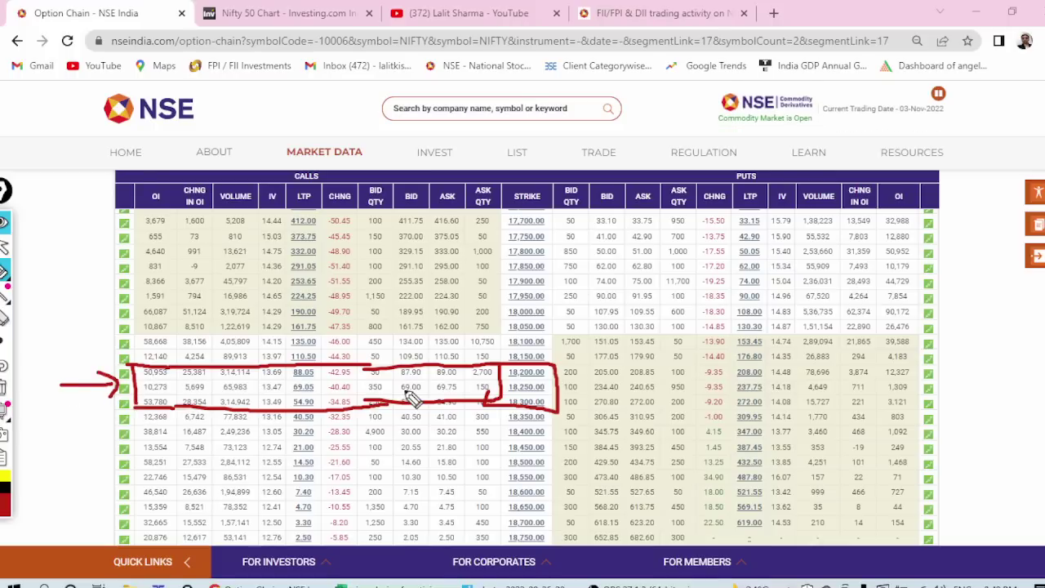
mouse_move(391, 414)
mouse_down()
mouse_move(407, 463)
mouse_move(436, 451)
mouse_up()
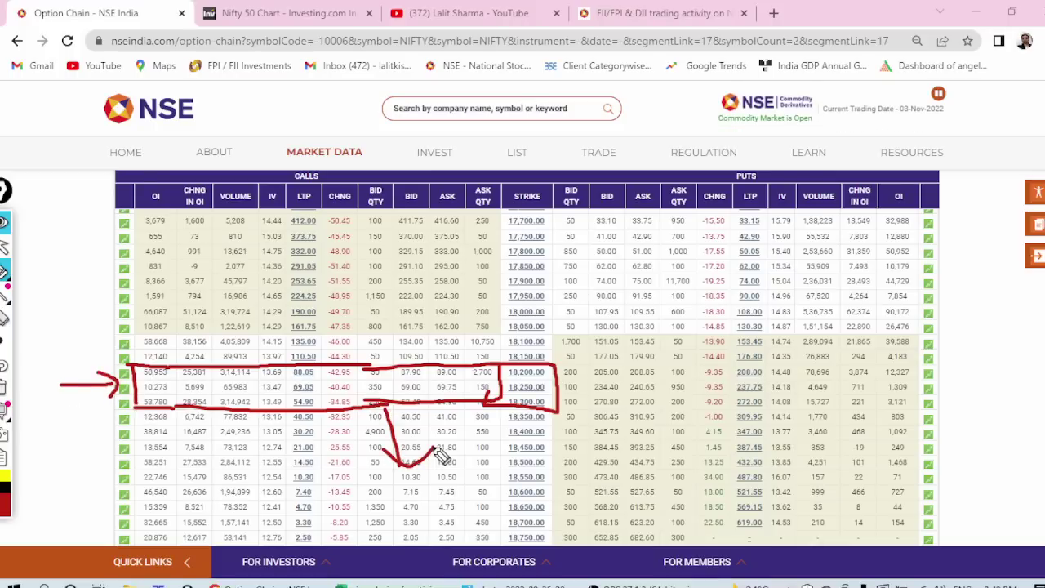
Handwrite the word Trail above the Puts side of the option chain.
mouse_move(633, 103)
mouse_down()
mouse_move(704, 101)
mouse_move(703, 179)
mouse_up()
mouse_move(709, 135)
mouse_down()
mouse_move(728, 169)
mouse_move(821, 159)
mouse_move(911, 209)
mouse_up()
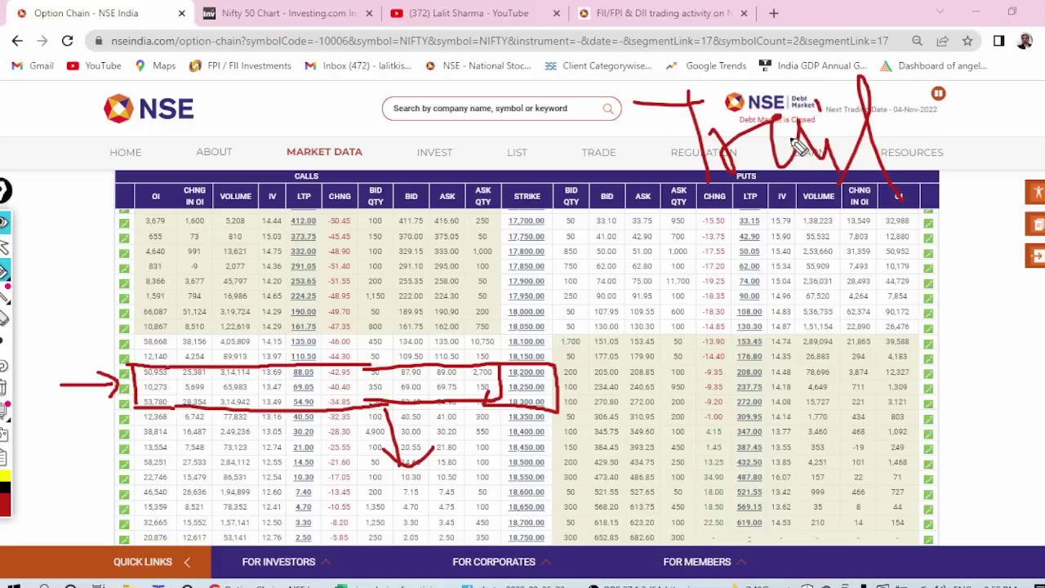
Complete the handwritten word as Trailing and circle it, and write a circled Long over the put-side rows.
drag(939, 135, 968, 225)
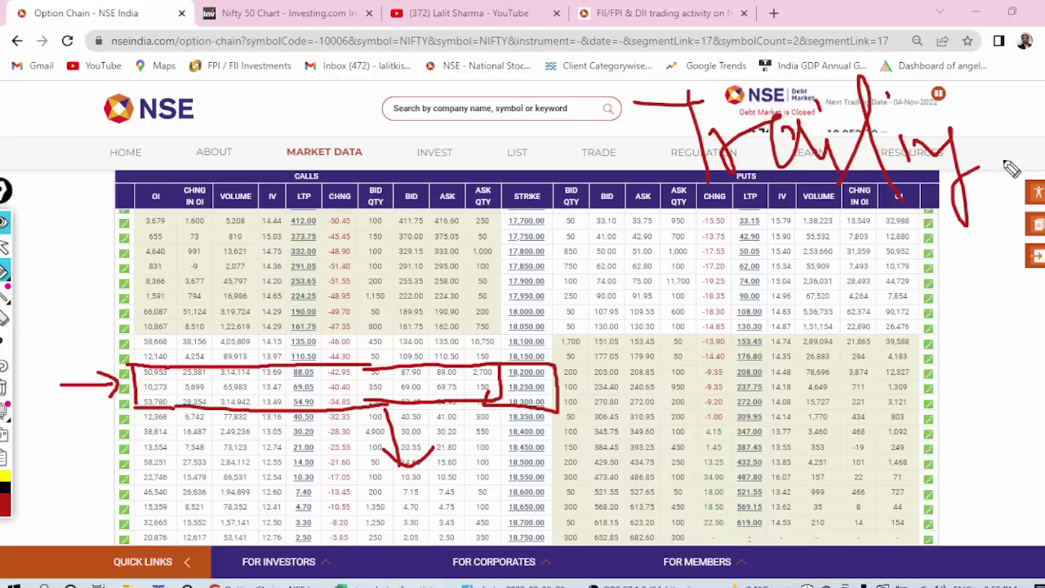
mouse_move(1007, 168)
mouse_down()
mouse_move(1033, 131)
mouse_move(1028, 116)
mouse_up()
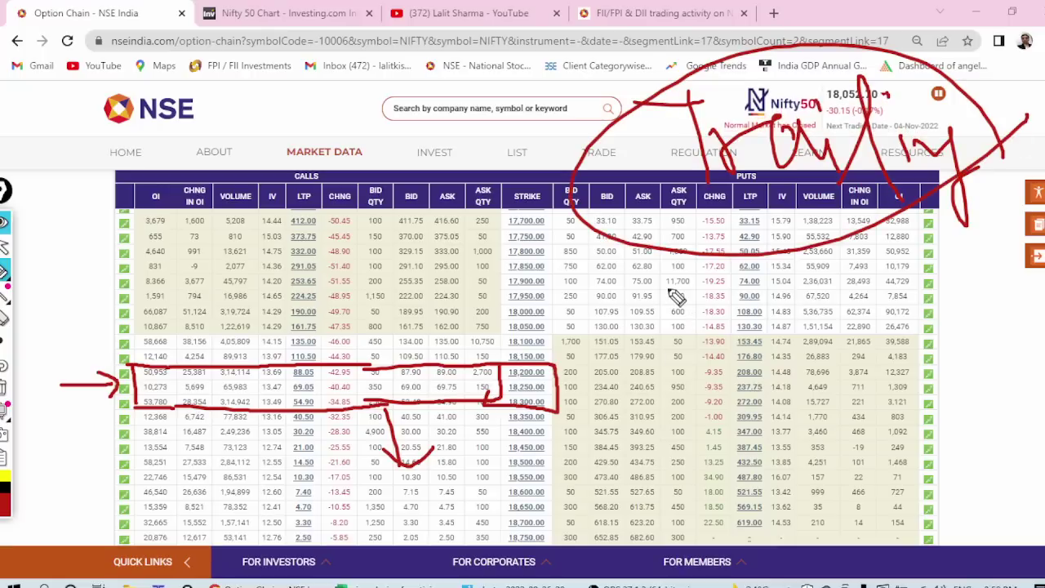
mouse_move(668, 300)
mouse_down()
mouse_move(739, 306)
mouse_move(821, 339)
mouse_move(874, 415)
mouse_up()
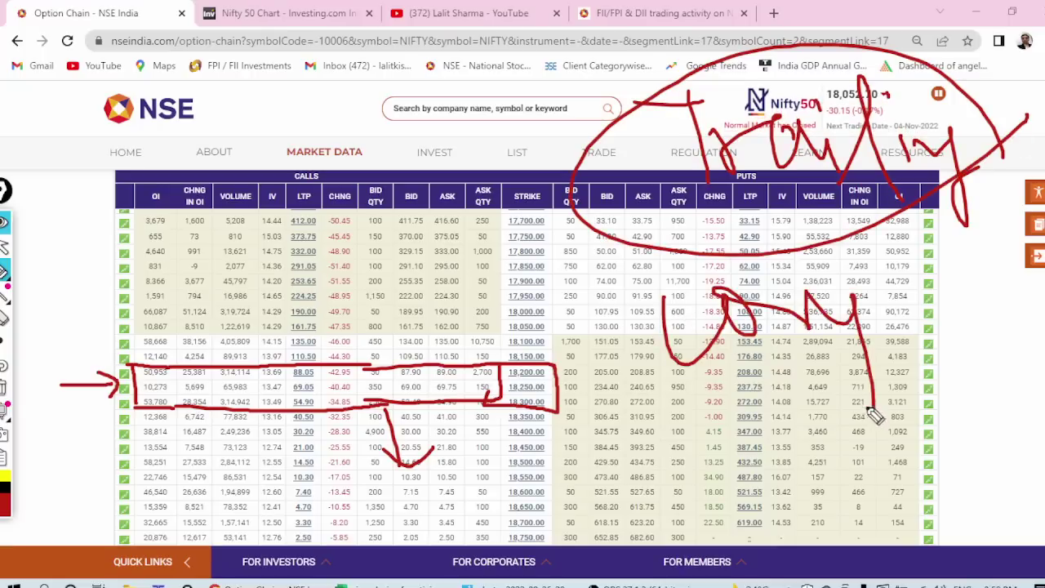
mouse_move(906, 263)
mouse_down()
mouse_move(711, 467)
mouse_move(908, 266)
mouse_up()
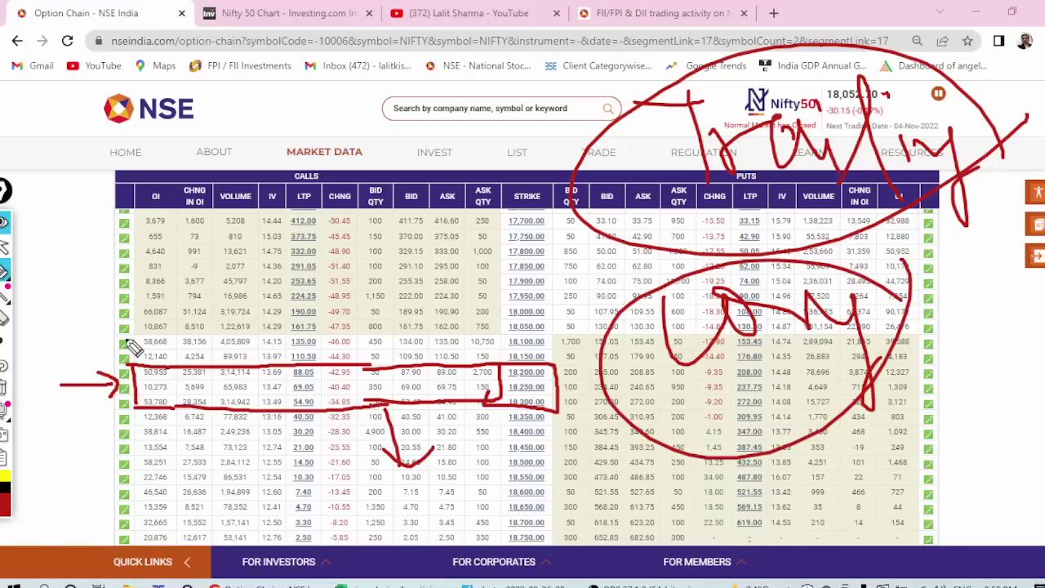
Undo the handwritten Trailing and Long with their circles, keeping the boxed call rows and arrows.
click(4, 367)
click(4, 367)
click(4, 368)
click(4, 368)
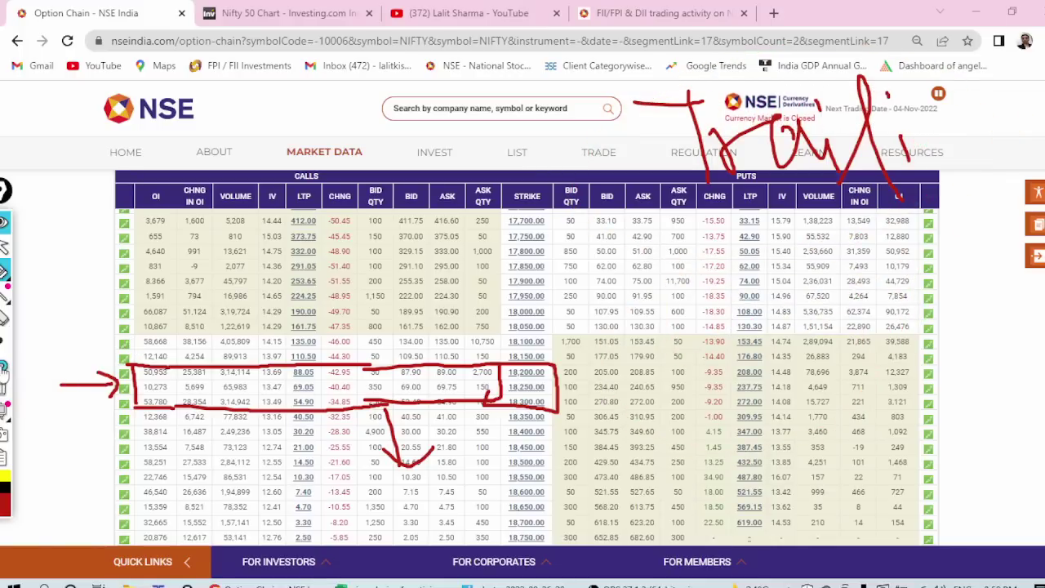
click(4, 368)
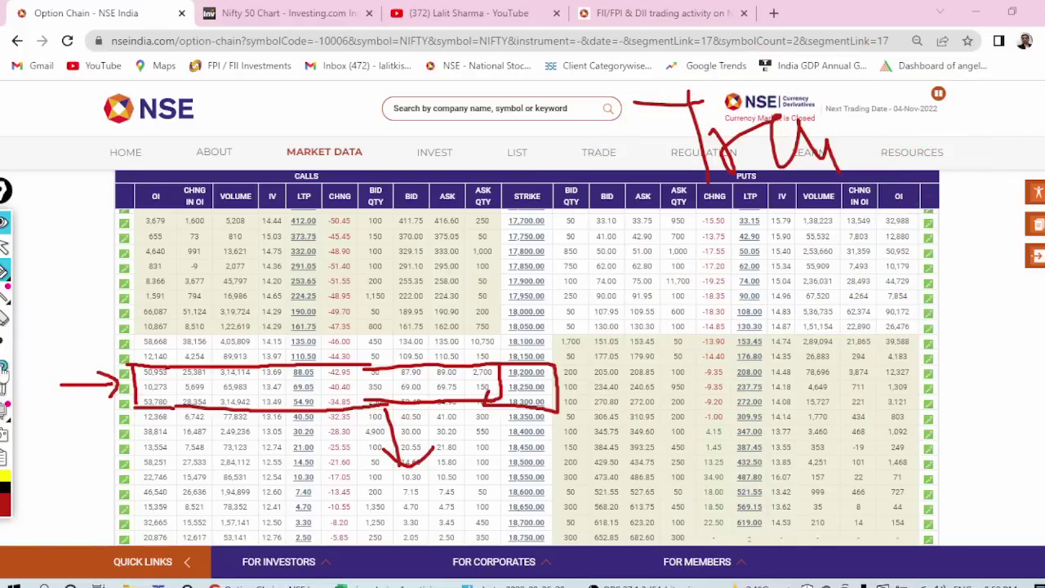
click(4, 367)
click(4, 368)
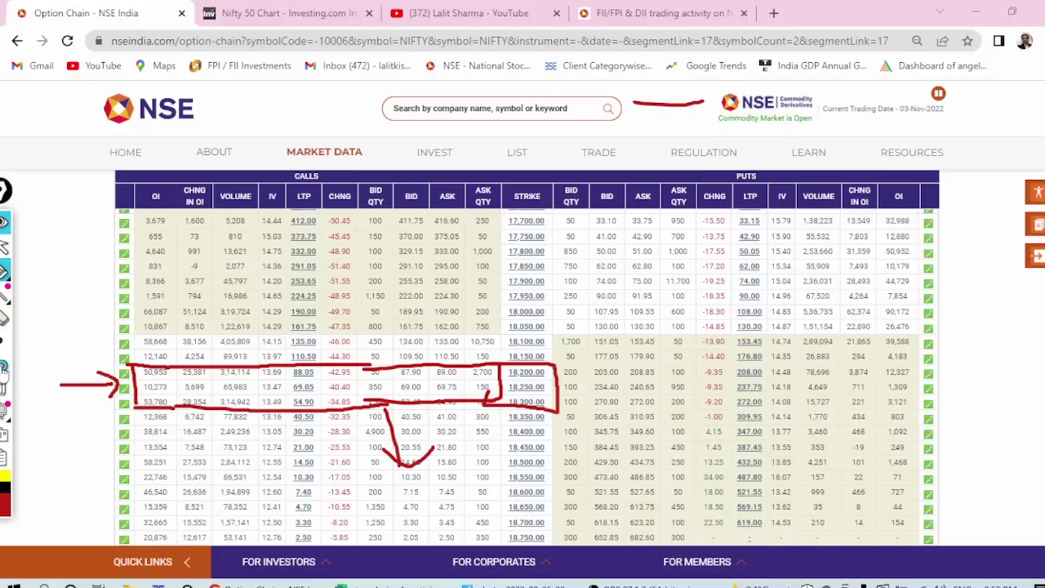
click(4, 368)
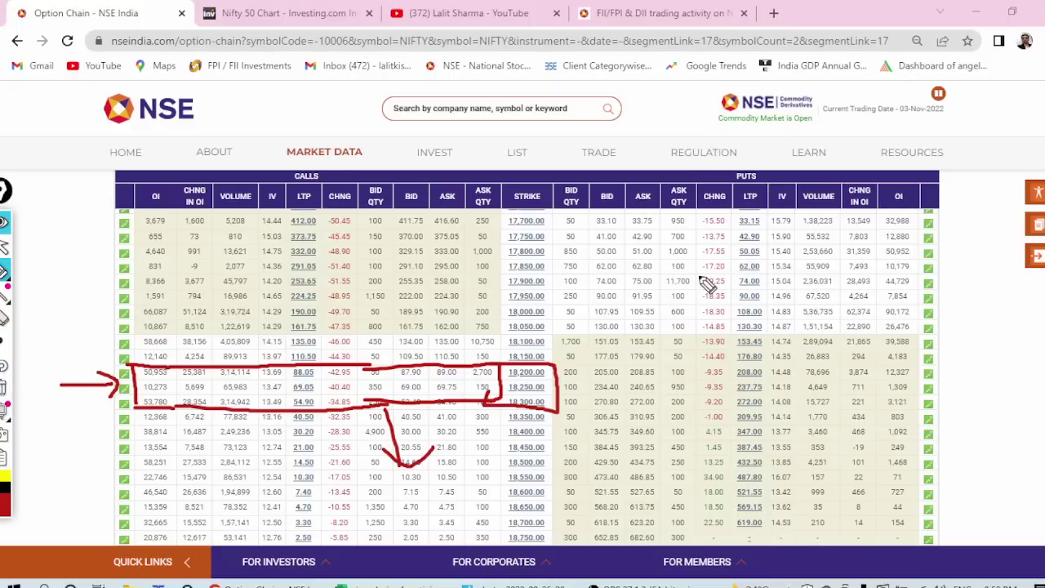
Draw a circled diagonal arrow over the middle put columns and a circled handwritten word beside the put OI column.
mouse_move(662, 258)
mouse_down()
mouse_move(743, 353)
mouse_move(756, 394)
mouse_up()
mouse_move(786, 301)
mouse_down()
mouse_move(706, 512)
mouse_move(759, 276)
mouse_up()
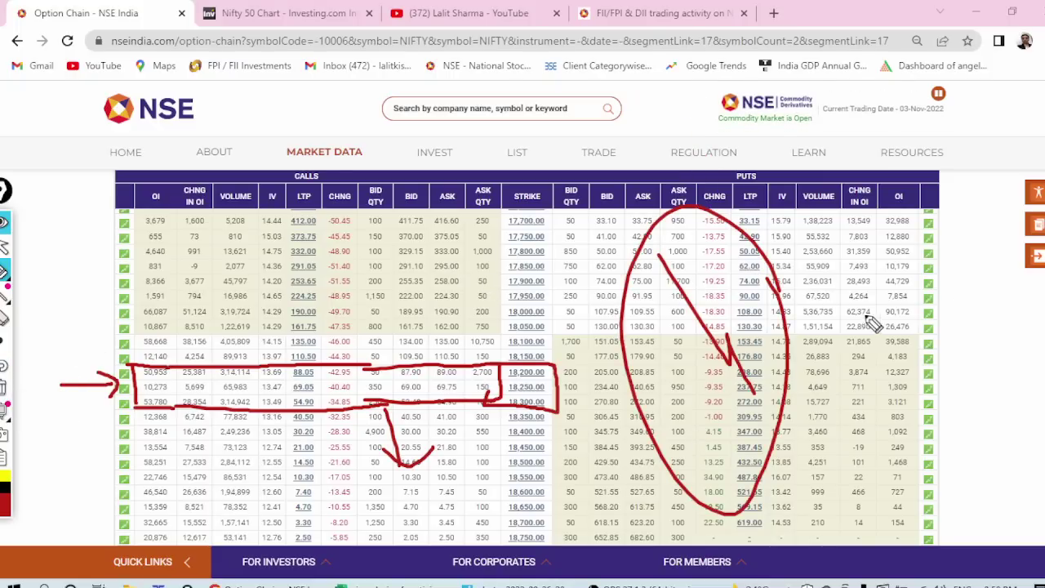
mouse_move(872, 322)
mouse_down()
mouse_move(898, 290)
mouse_move(926, 329)
mouse_move(1034, 303)
mouse_move(1037, 245)
mouse_up()
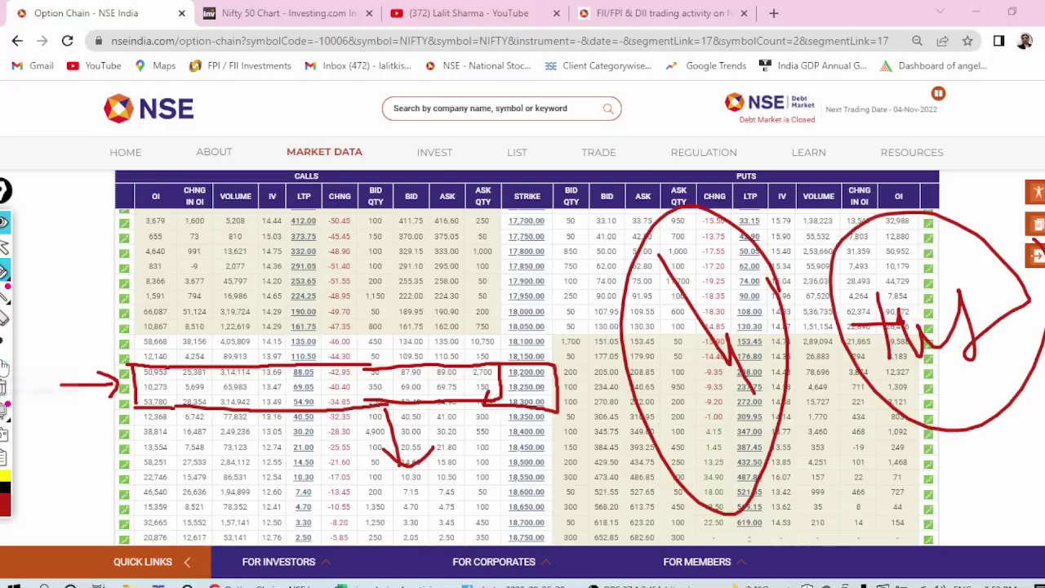
Undo the circled arrow and circled word on the put side.
click(5, 365)
click(5, 365)
click(5, 365)
click(5, 365)
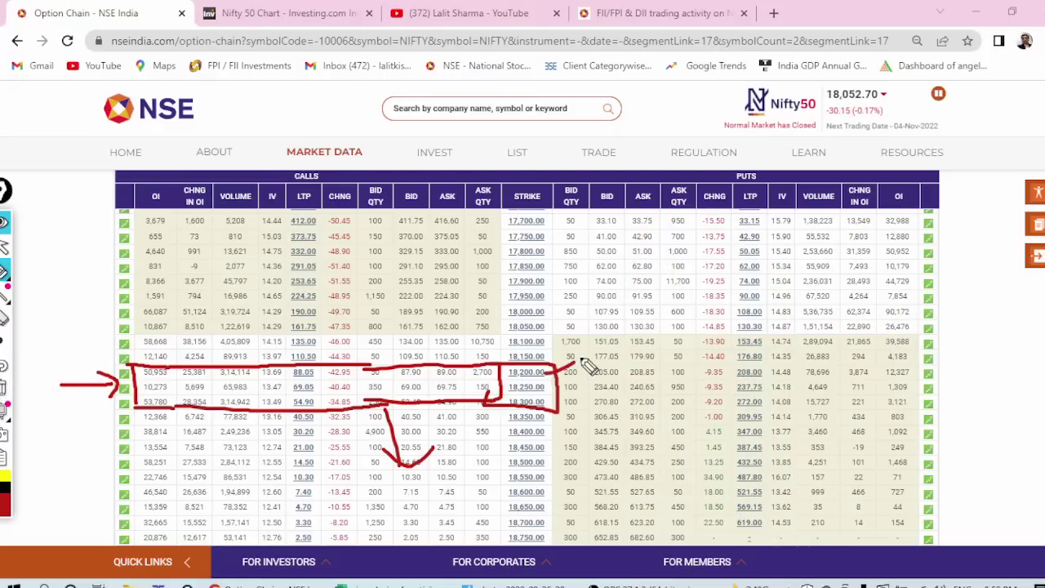
Mark the 18,200 to 18,300 strikes beside their box, and underline the 17,800 and 17,900 put rows near the bid and OI columns.
drag(582, 359, 562, 404)
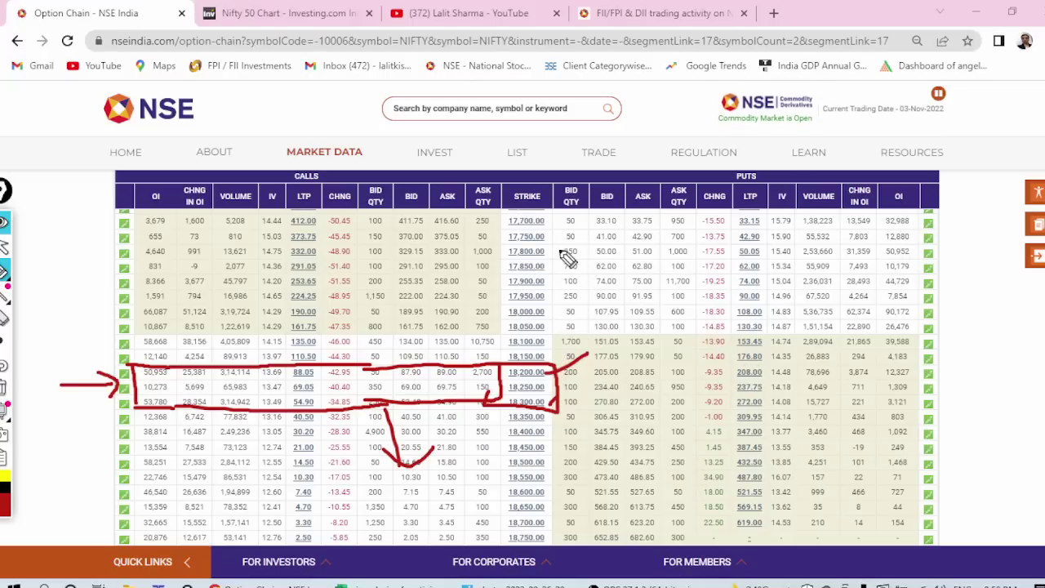
drag(559, 252, 625, 256)
drag(563, 283, 597, 285)
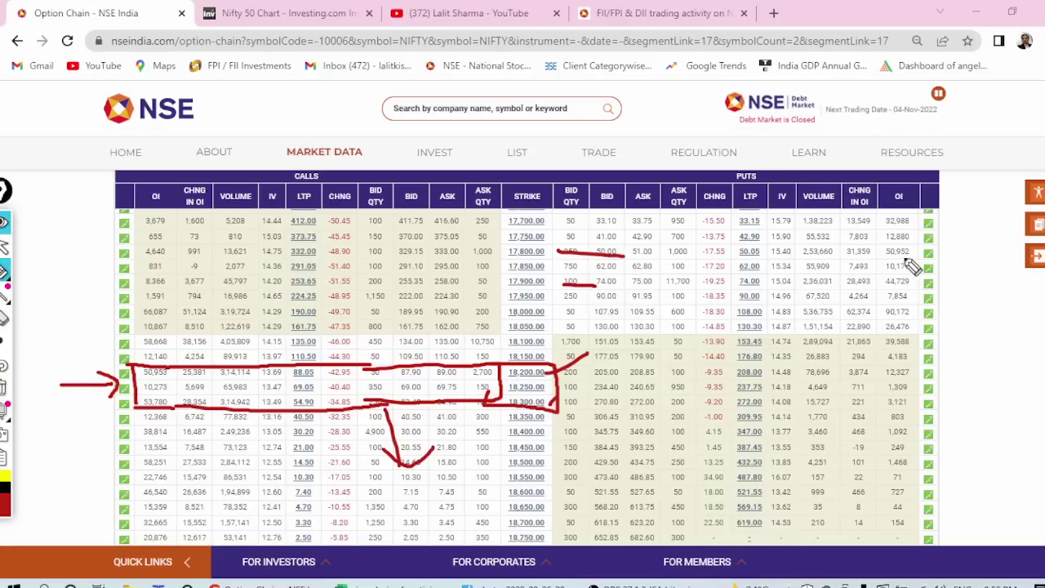
drag(870, 244, 934, 242)
drag(873, 286, 918, 286)
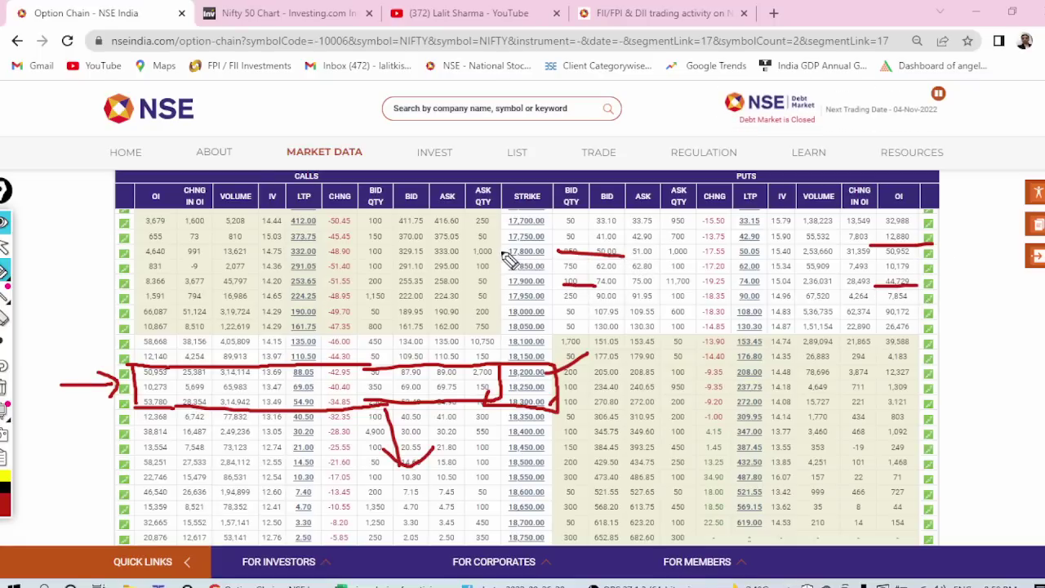
Box the strikes from 17,800 to 18,300, tick the 17,800 put row and add another arrow towards the boxed call rows.
mouse_move(483, 243)
mouse_down()
mouse_move(560, 241)
mouse_move(504, 400)
mouse_up()
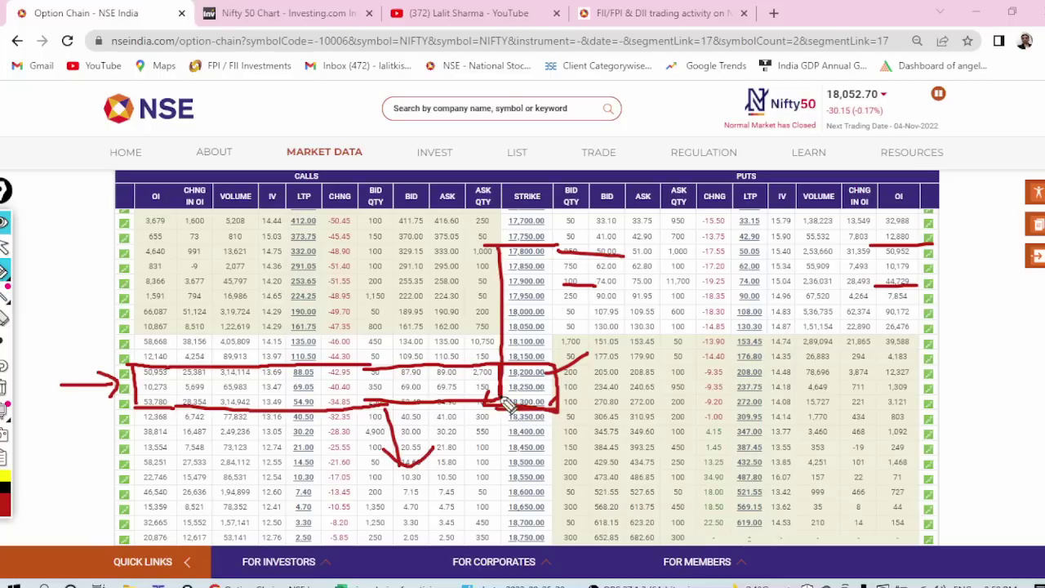
drag(556, 248, 560, 406)
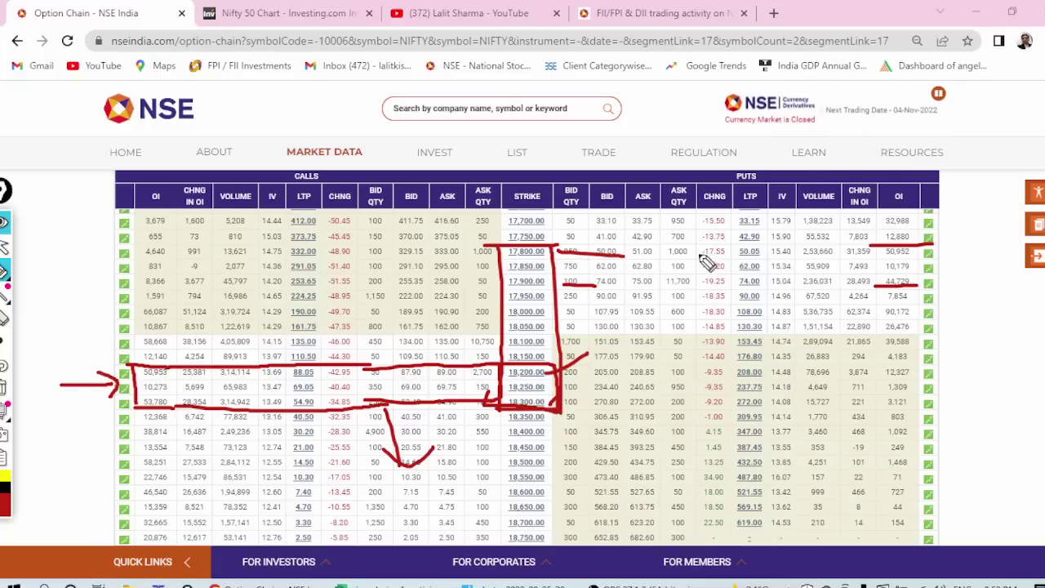
drag(699, 251, 793, 232)
mouse_move(96, 377)
mouse_down()
mouse_move(49, 427)
mouse_move(124, 398)
mouse_up()
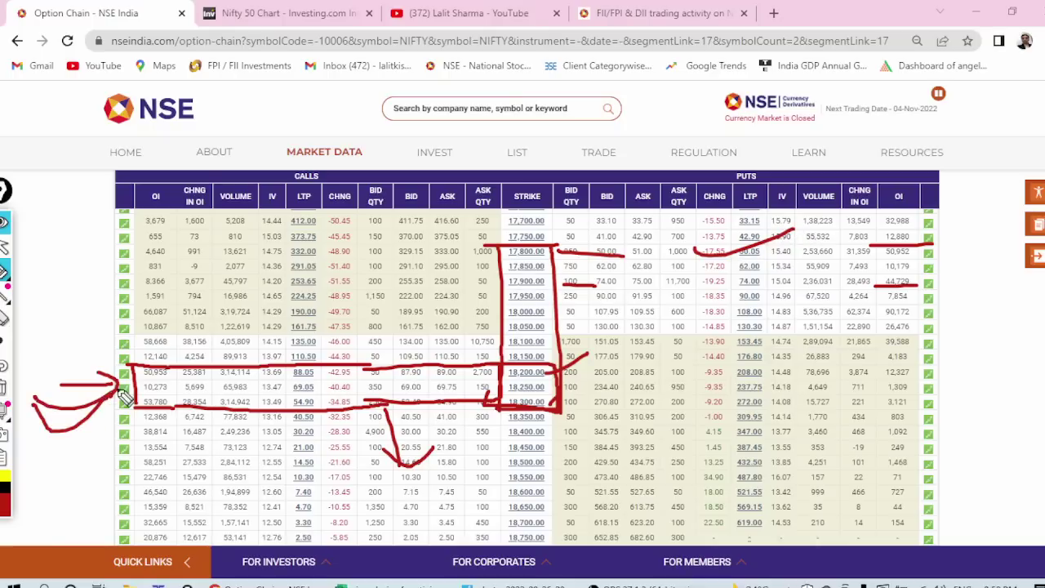
Clear all annotations from the option chain and change the Investing.com chart's symbol to Nifty Bank.
click(5, 388)
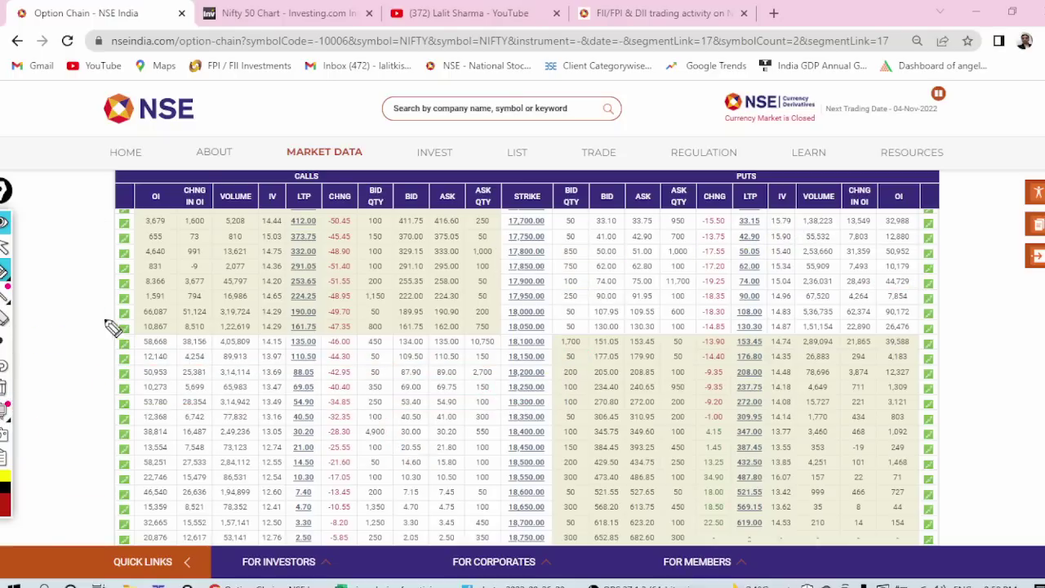
click(4, 247)
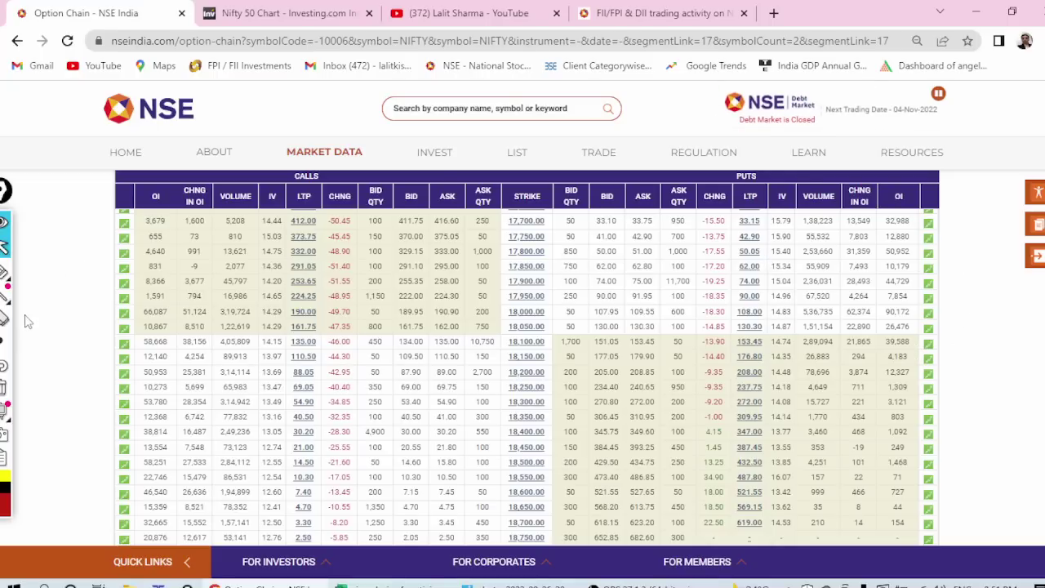
click(253, 14)
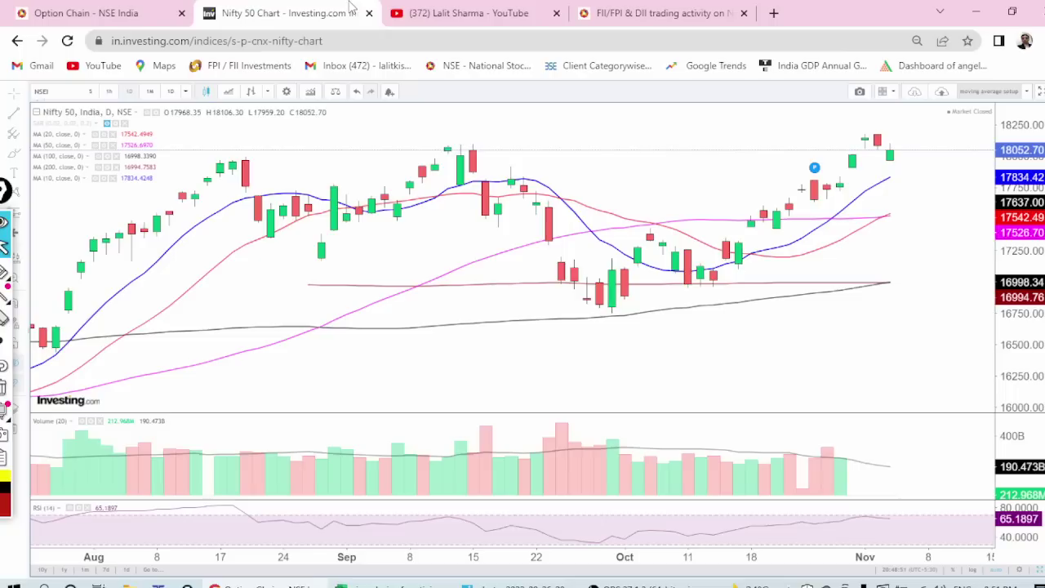
click(63, 92)
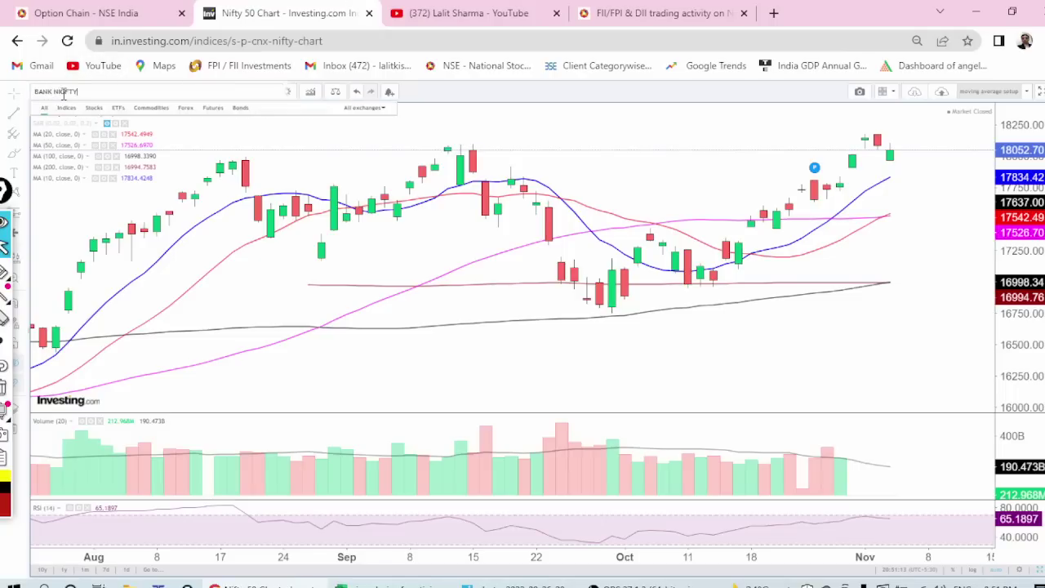
key(BackSpace)
key(BackSpace)
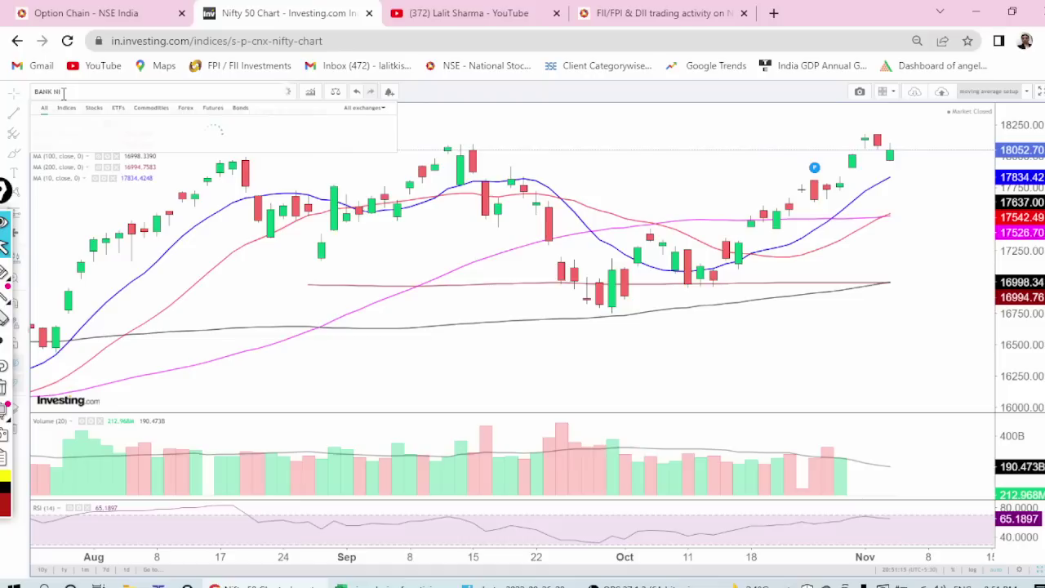
click(143, 153)
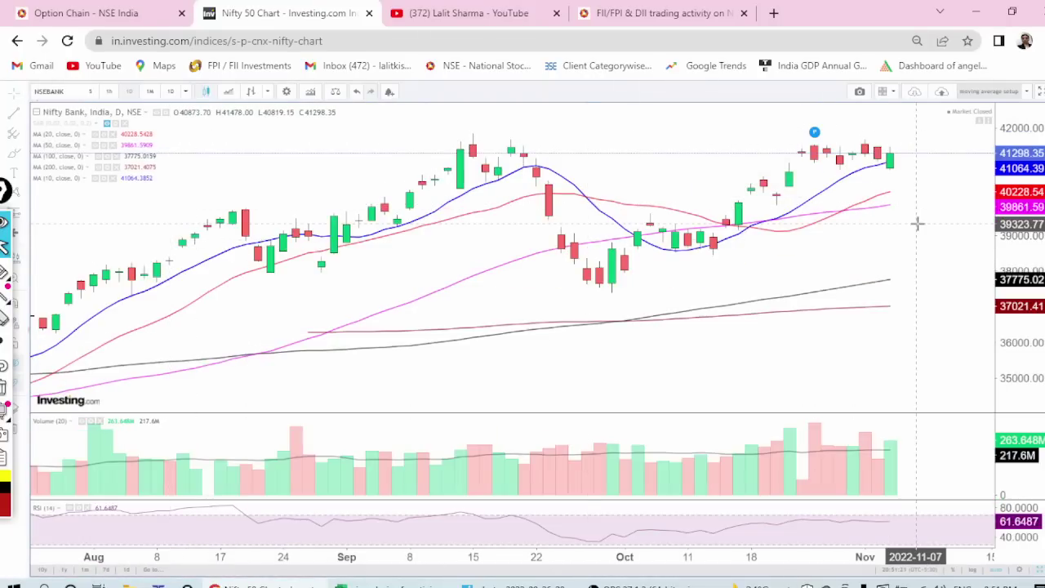
Draw a horizontal parallel channel around the recent candles from 24 October to 10 November 2022, between about 40,843 and 41,676.
click(24, 119)
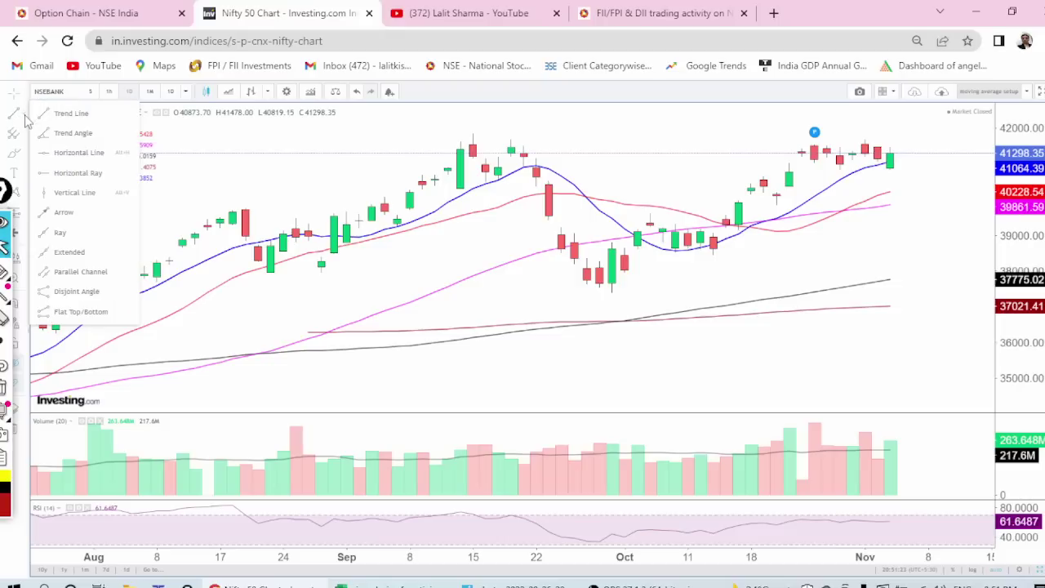
click(80, 273)
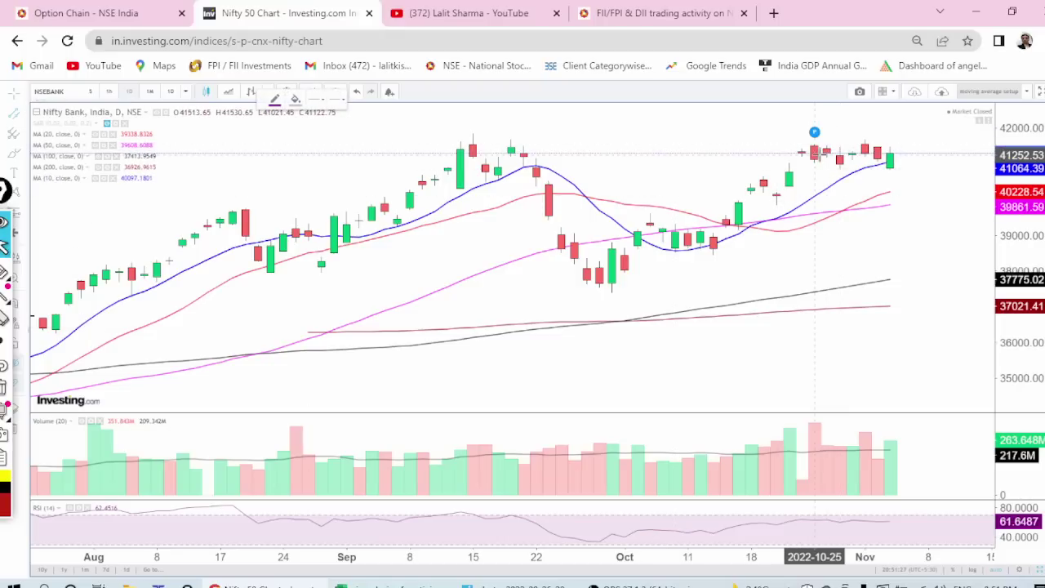
click(800, 169)
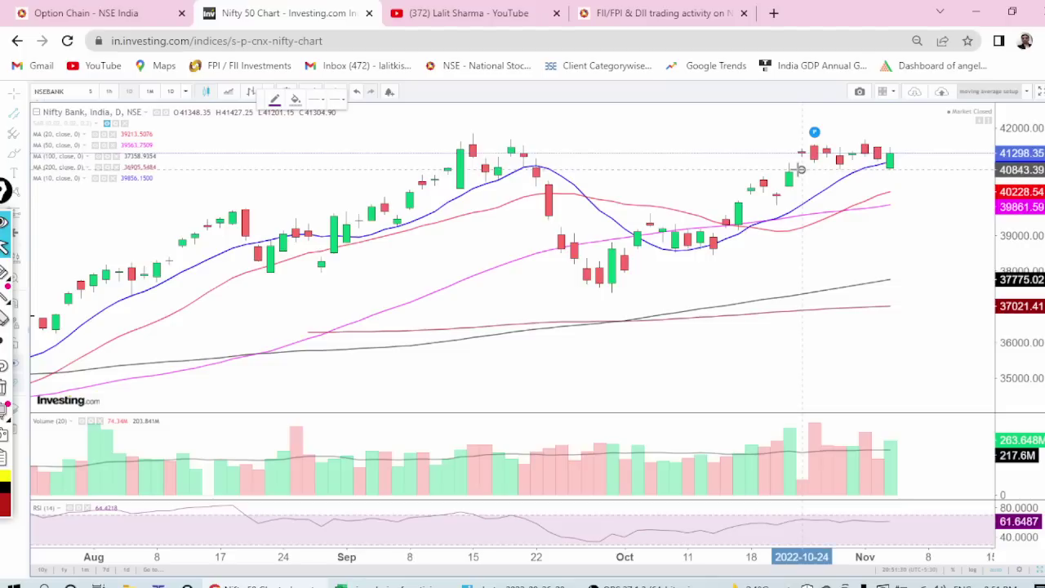
click(951, 169)
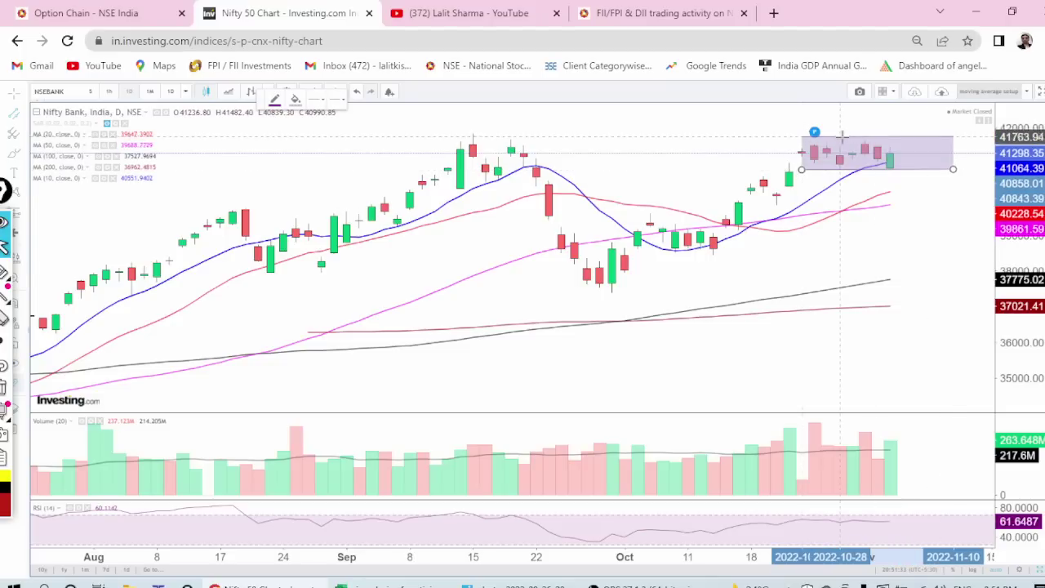
click(841, 141)
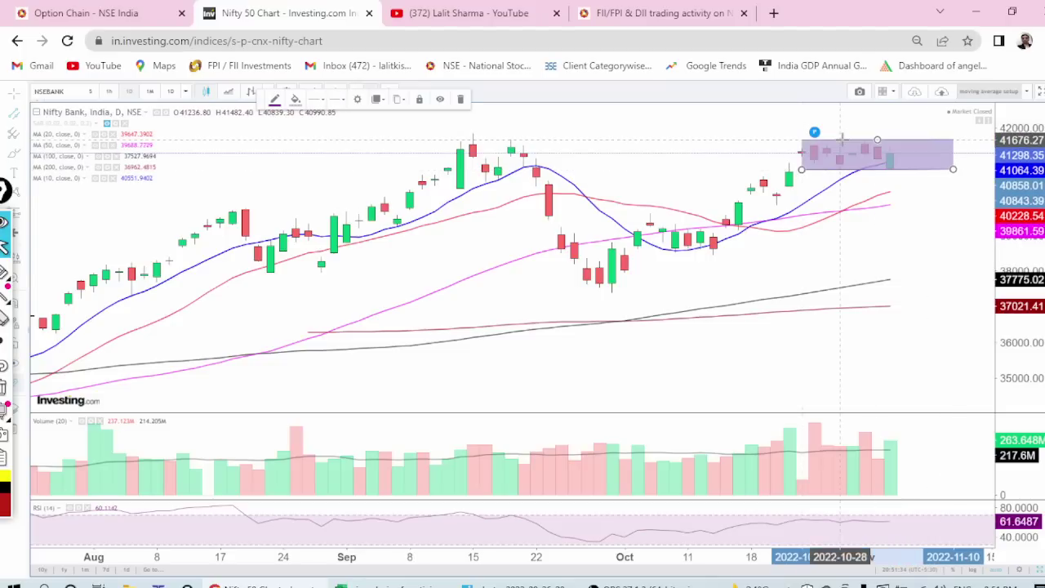
Set the channel's line colour to black and its line thickness to the second-thinnest option.
click(276, 99)
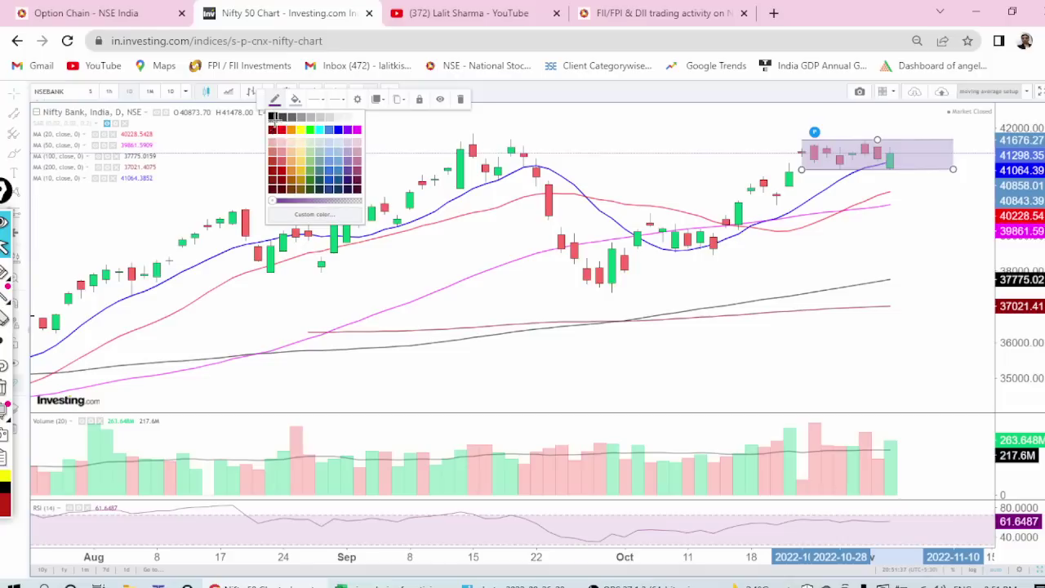
click(273, 118)
click(321, 100)
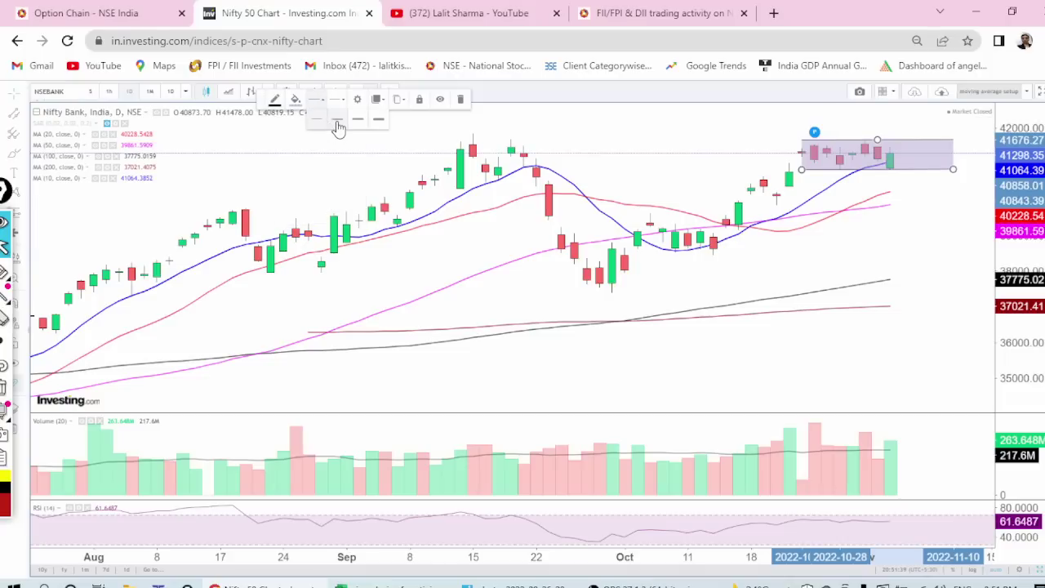
click(339, 126)
click(919, 223)
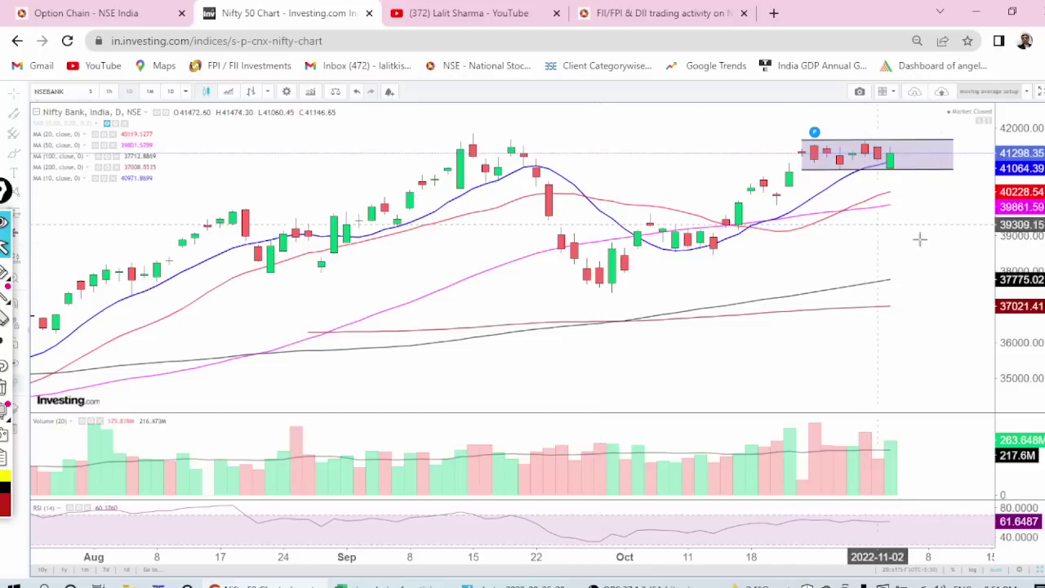
With the annotation pen, draw a large upward arrow across the middle of the Nifty Bank chart.
mouse_move(11, 299)
click(5, 270)
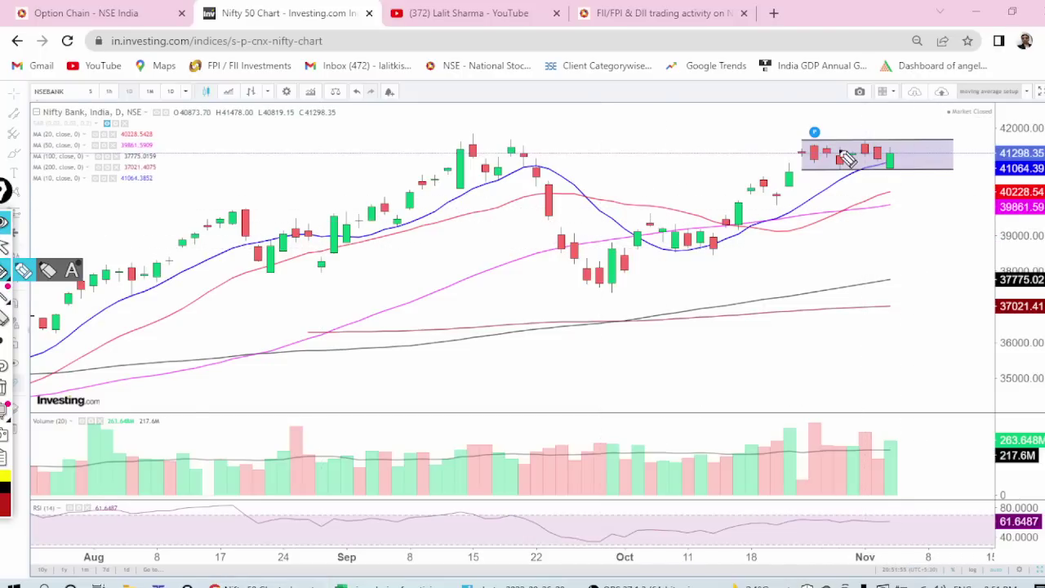
drag(454, 405, 648, 187)
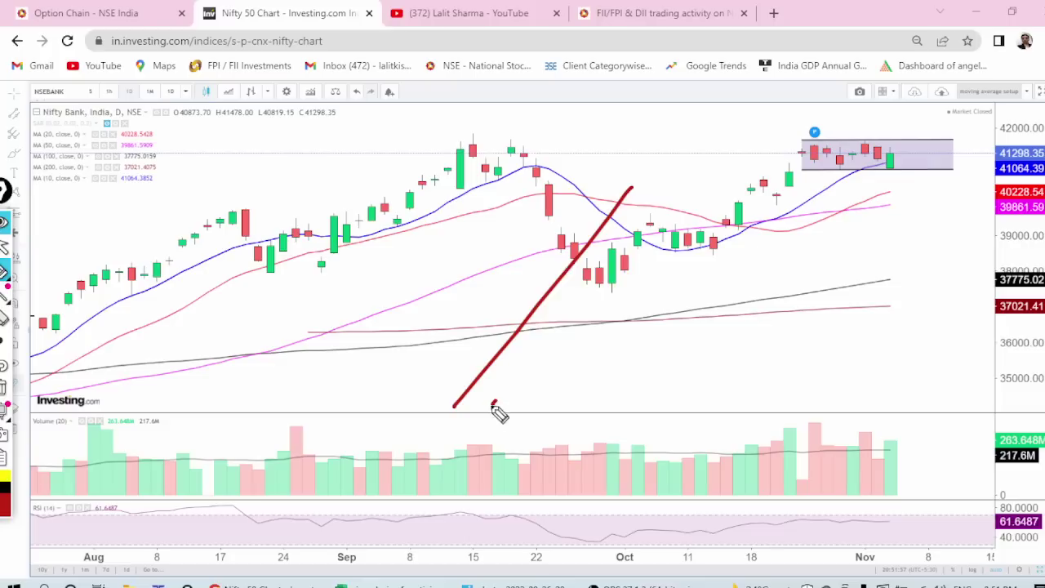
drag(492, 402, 669, 147)
drag(552, 197, 661, 282)
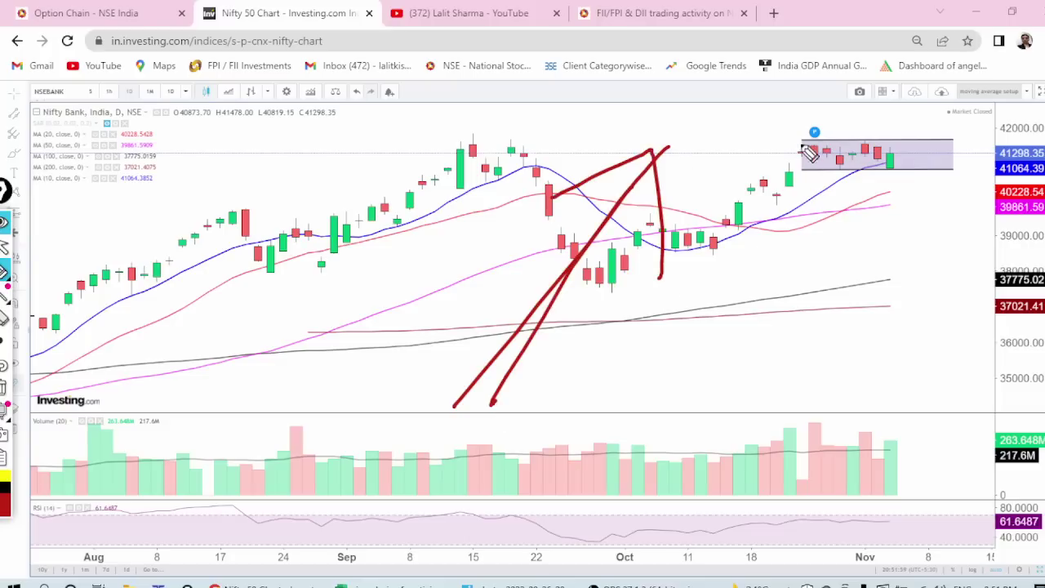
Draw a cross over the earliest candles in the channel and a small upward arrow from the latest candle to its upper line.
mouse_move(800, 144)
mouse_down()
mouse_move(847, 163)
mouse_move(811, 184)
mouse_up()
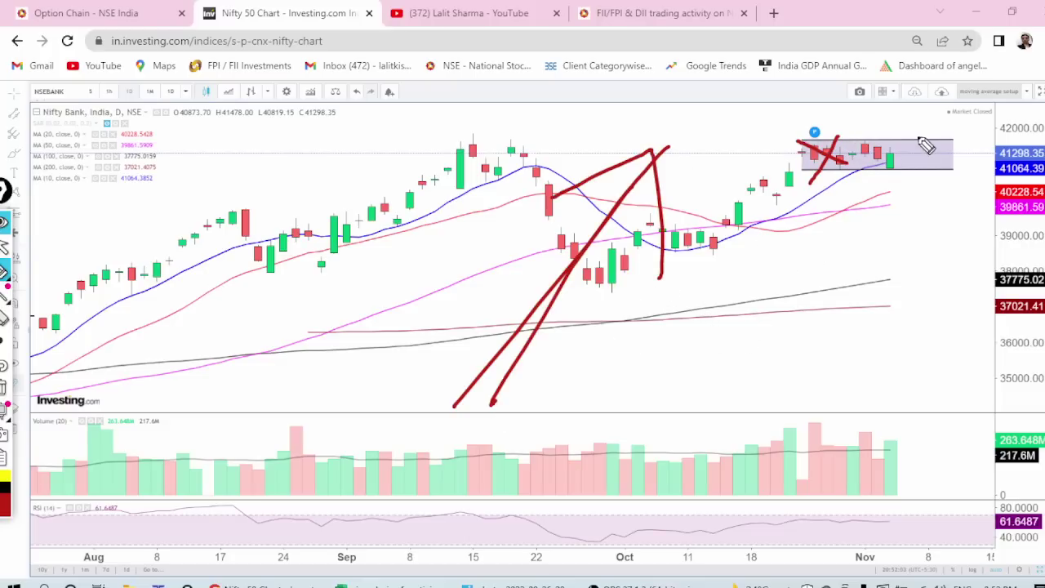
mouse_move(893, 171)
mouse_down()
mouse_move(927, 146)
mouse_move(929, 161)
mouse_up()
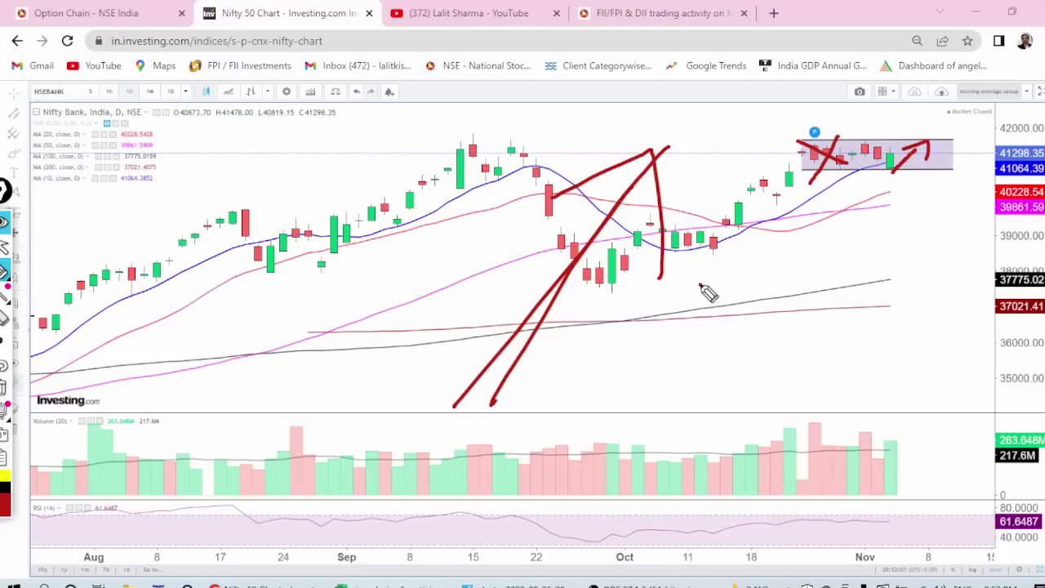
Draw a large cross in the space below the October candles and circle it.
drag(700, 284, 781, 349)
drag(763, 284, 671, 384)
drag(825, 298, 800, 415)
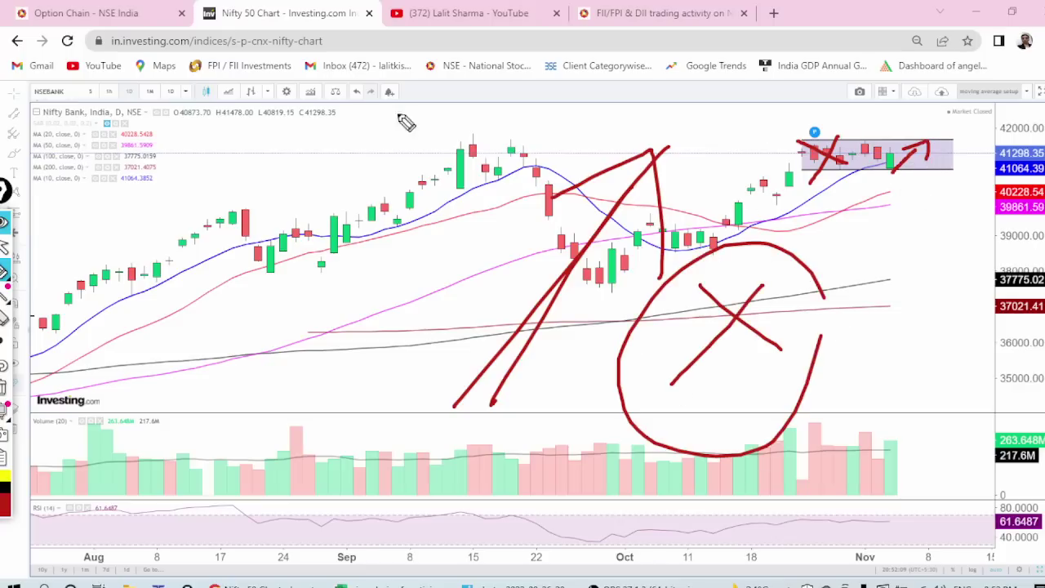